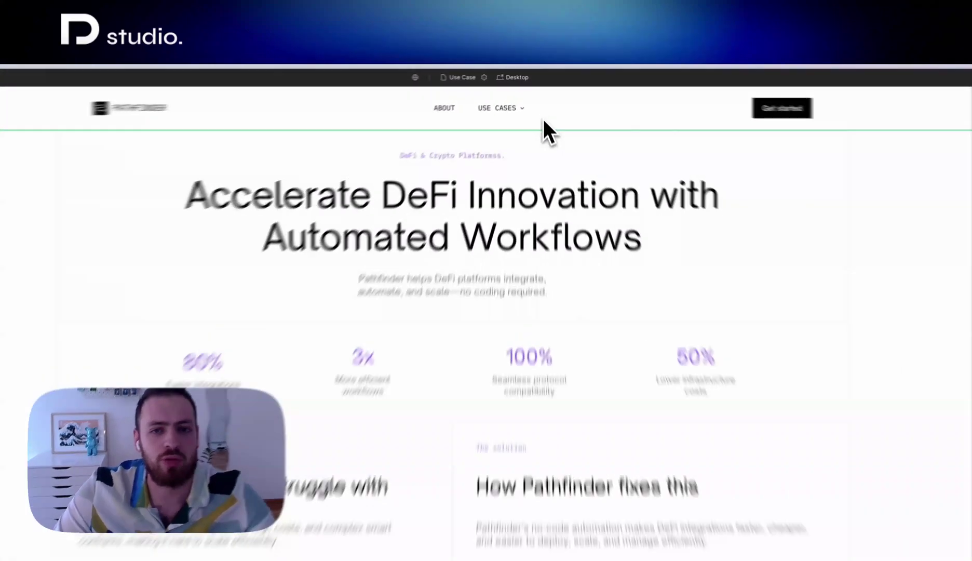
Duplicate the ABOUT nav item and relabel the copy GOOGLE.
{"action": "double_click", "coordinate": [541, 101]}
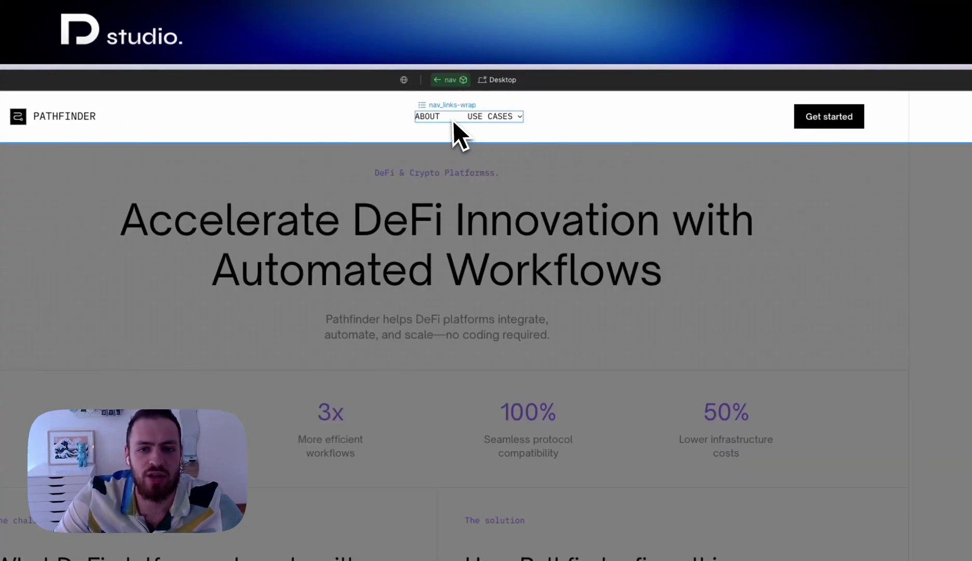
{"action": "left_click", "coordinate": [451, 120]}
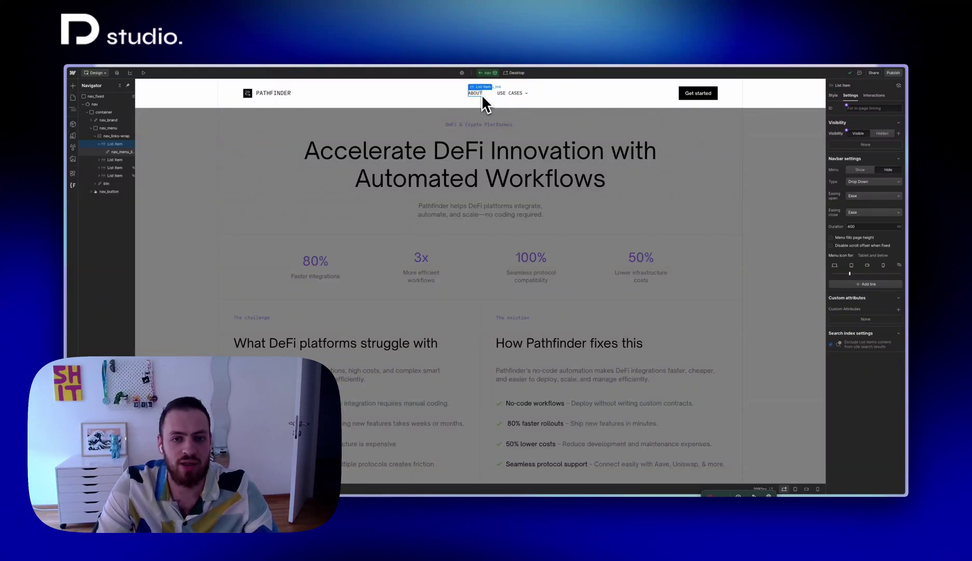
{"action": "key", "text": "ctrl+d"}
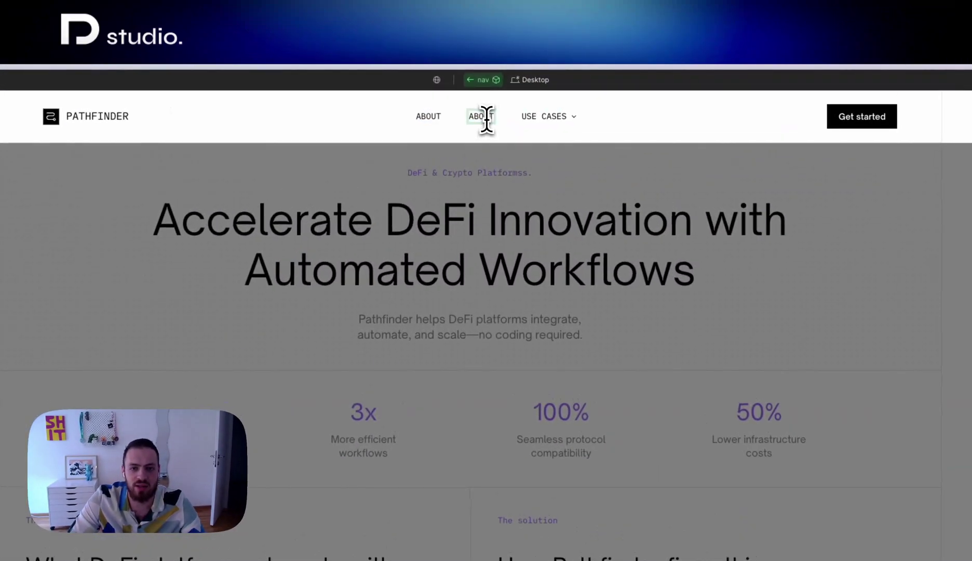
{"action": "double_click", "coordinate": [490, 94]}
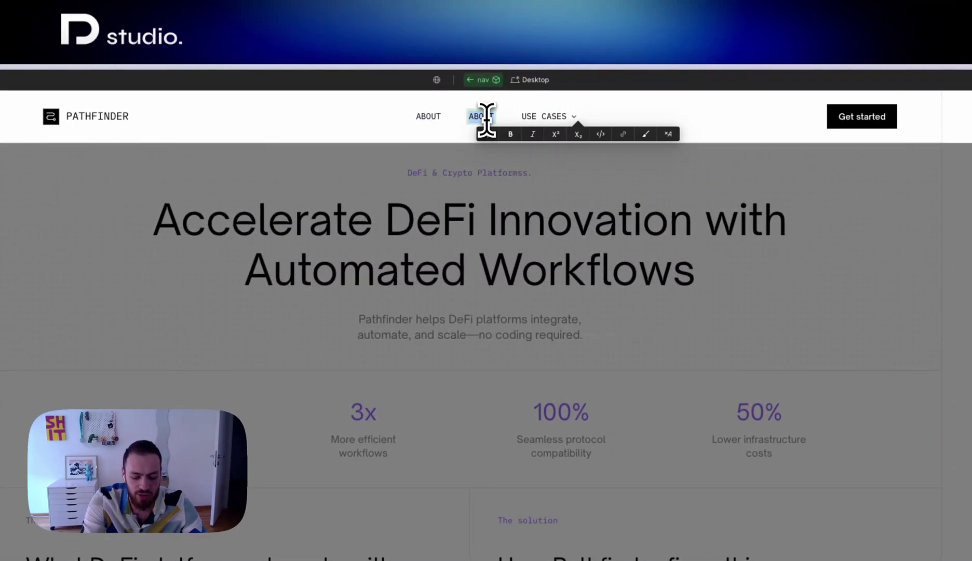
{"action": "type", "text": "Goo"}
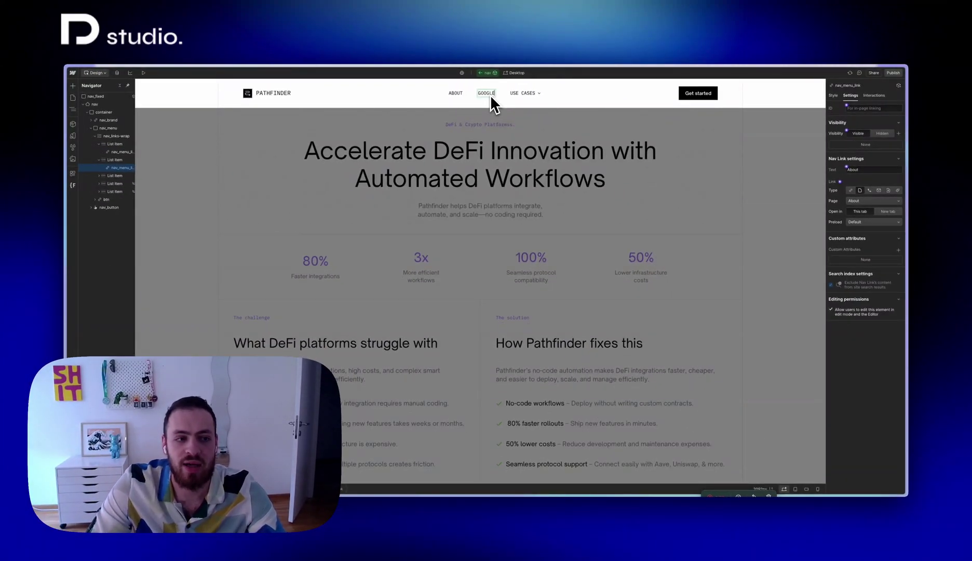
{"action": "left_click", "coordinate": [493, 98]}
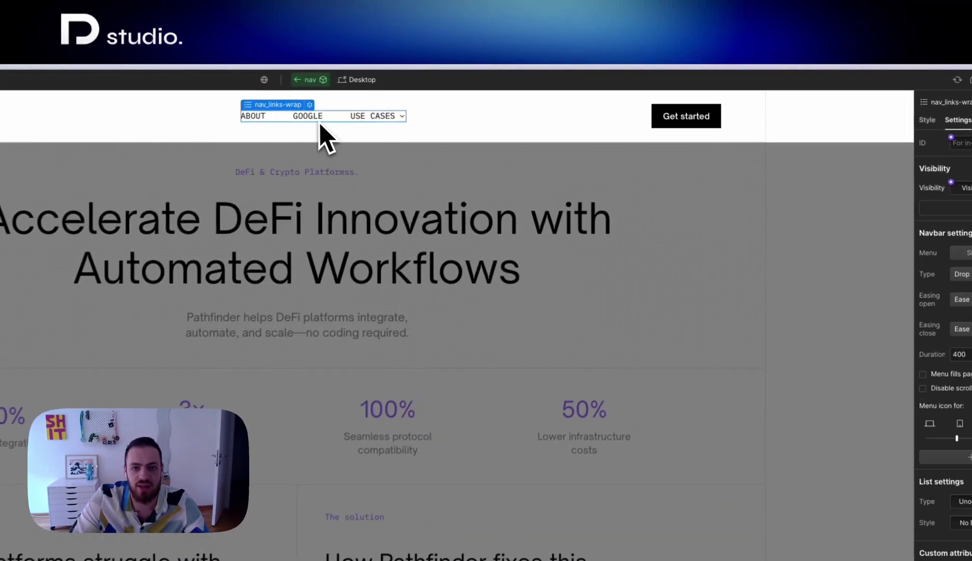
{"action": "left_click", "coordinate": [312, 117]}
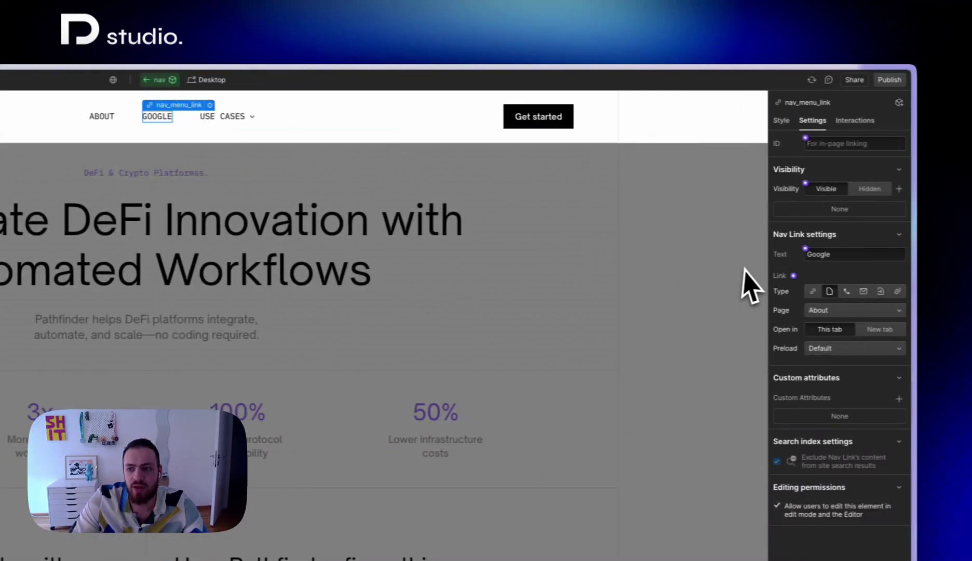
{"action": "key", "text": "s"}
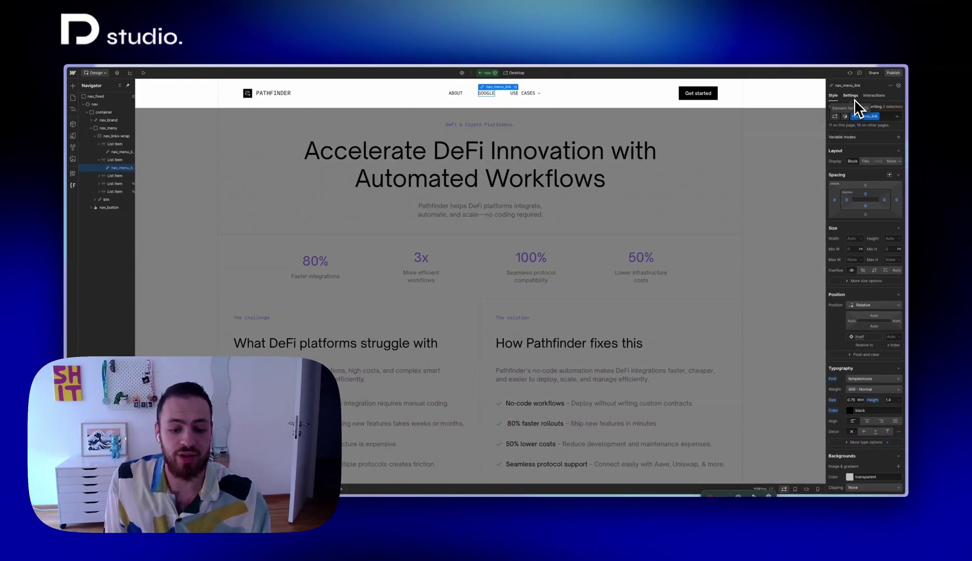
{"action": "left_click", "coordinate": [852, 96]}
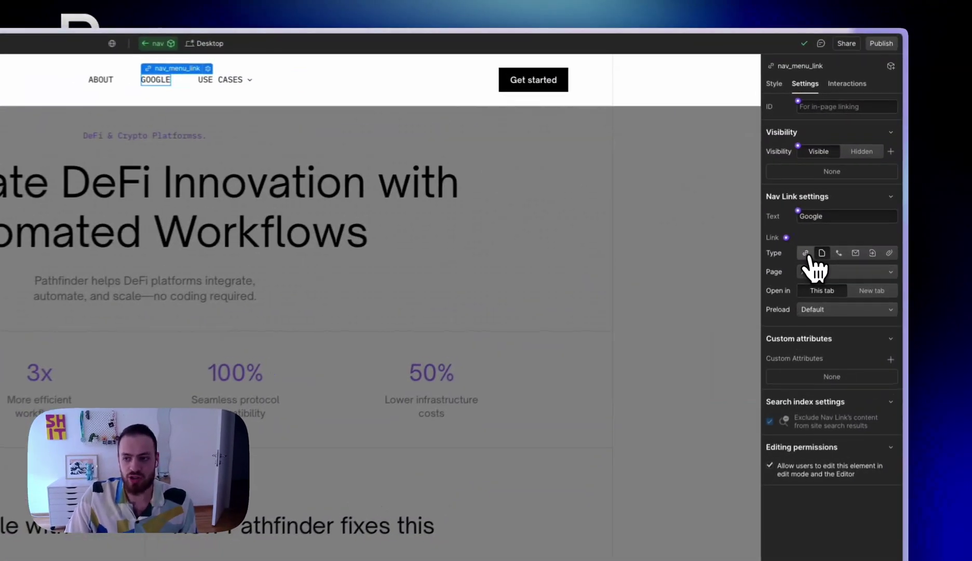
{"action": "left_click", "coordinate": [806, 255]}
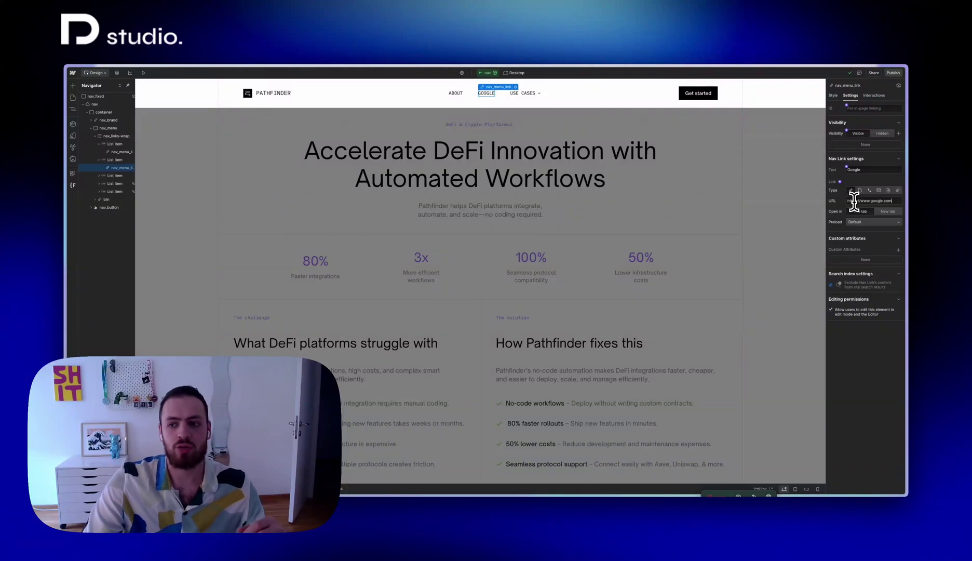
{"action": "left_click", "coordinate": [882, 209]}
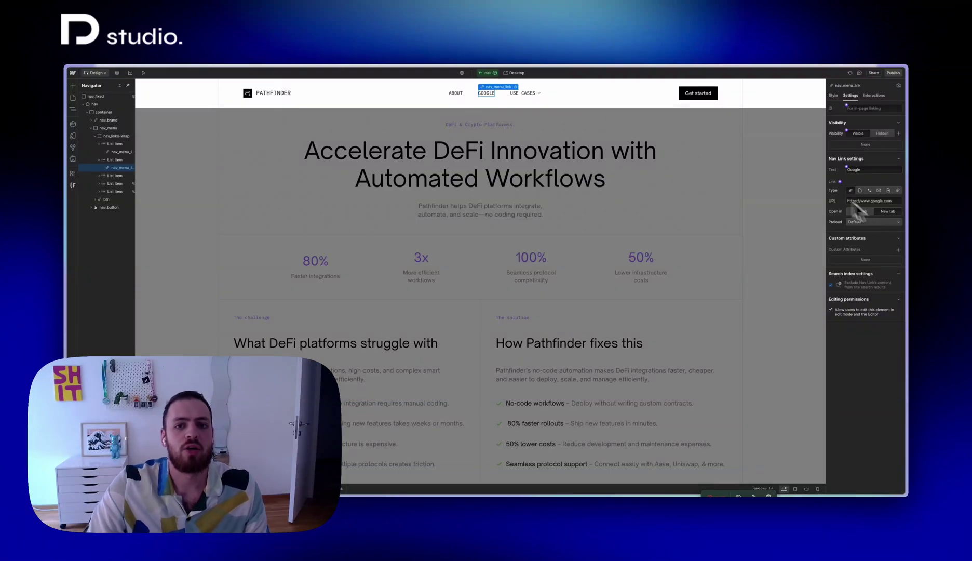
{"action": "left_click", "coordinate": [502, 96]}
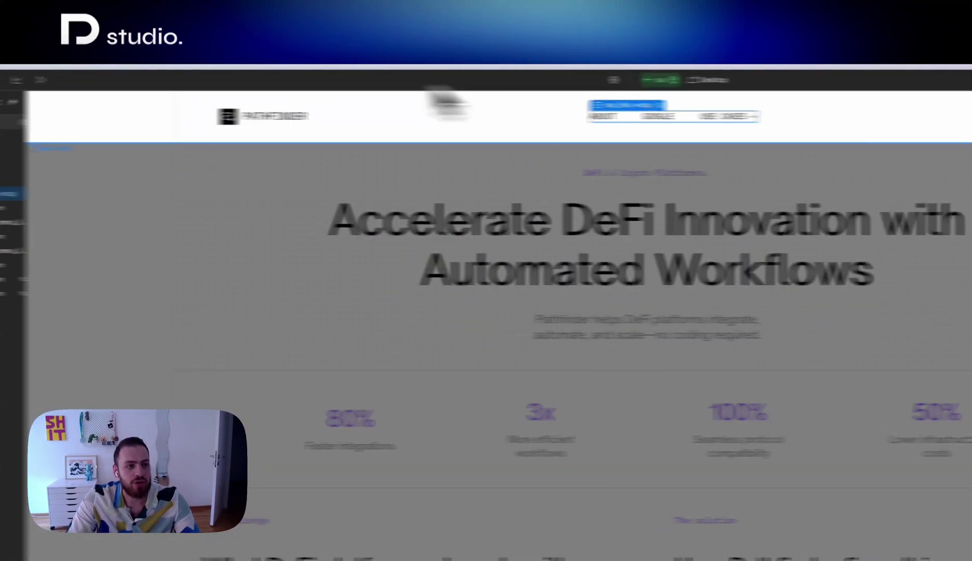
Add a new List Item with a Text Link inside it to the nav links.
{"action": "left_click", "coordinate": [80, 107]}
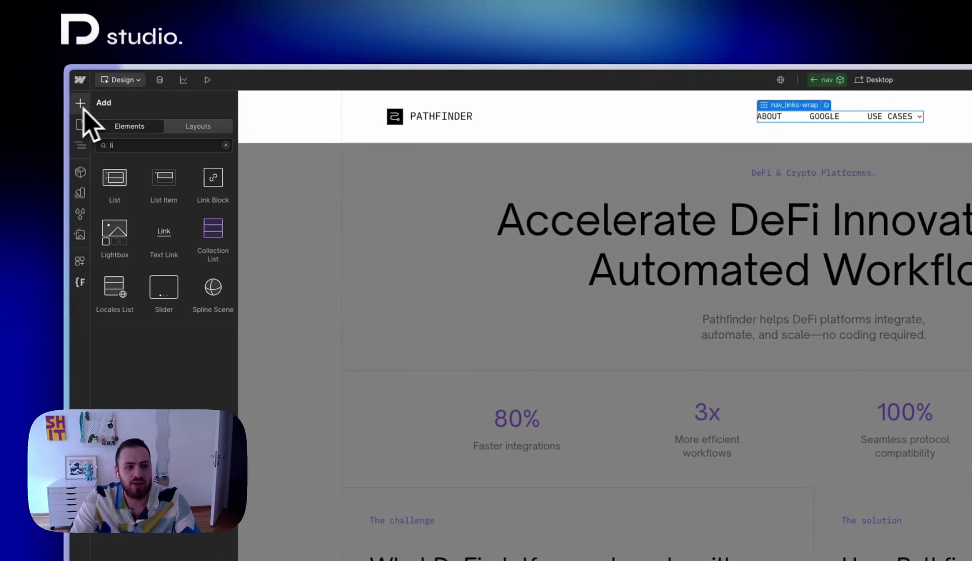
{"action": "type", "text": "li"}
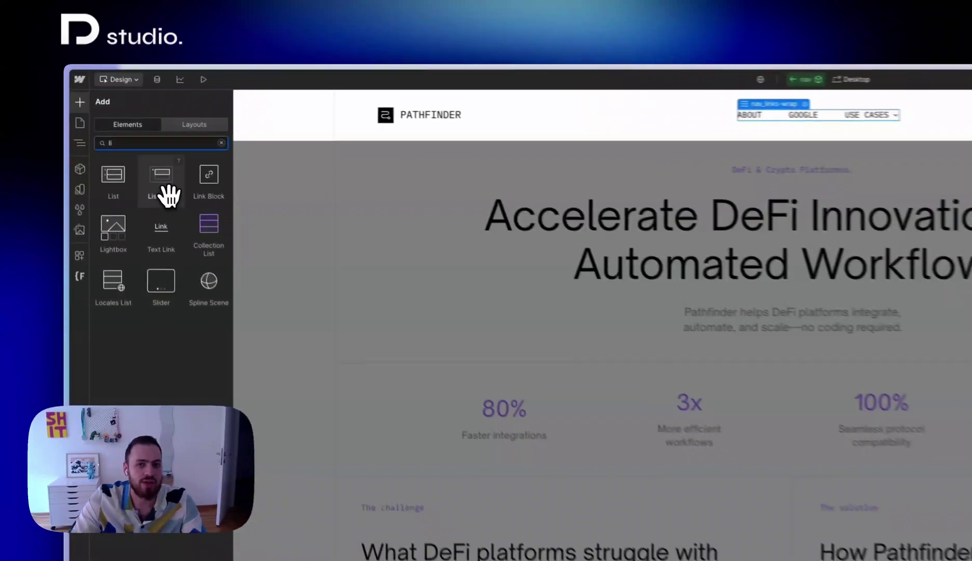
{"action": "left_click", "coordinate": [119, 127]}
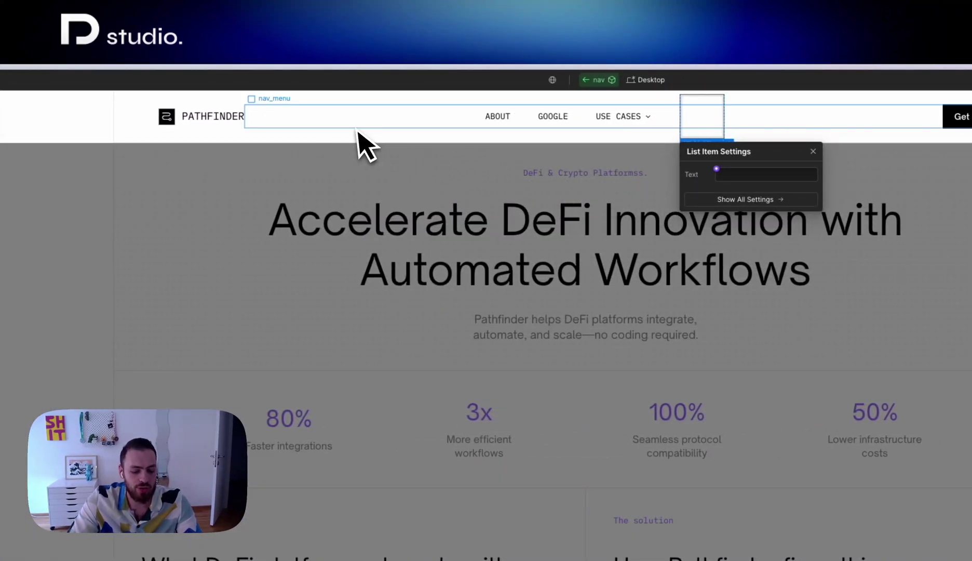
{"action": "key", "text": "a"}
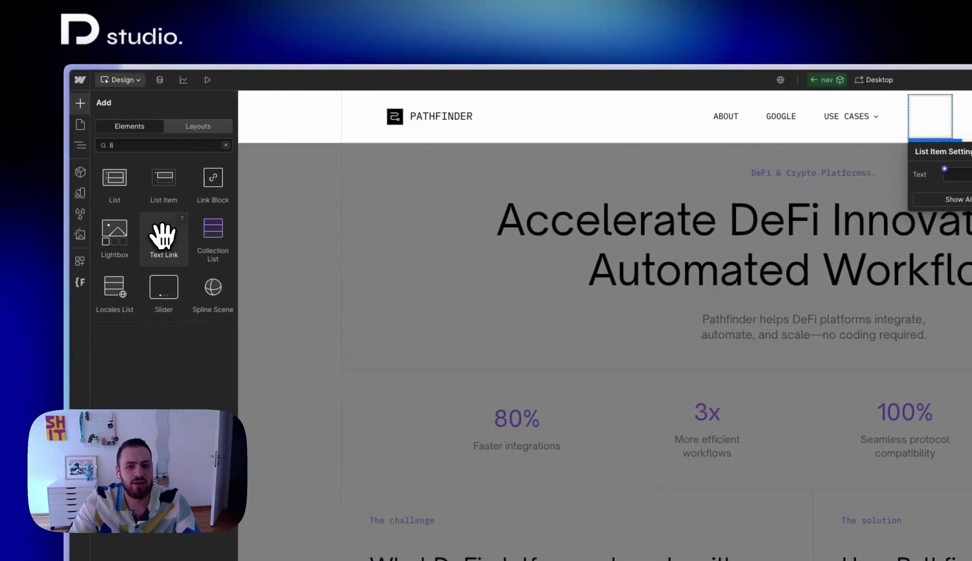
{"action": "left_click", "coordinate": [162, 232]}
Apply the nav_menu_link class to the new text link.
{"action": "left_click", "coordinate": [438, 122]}
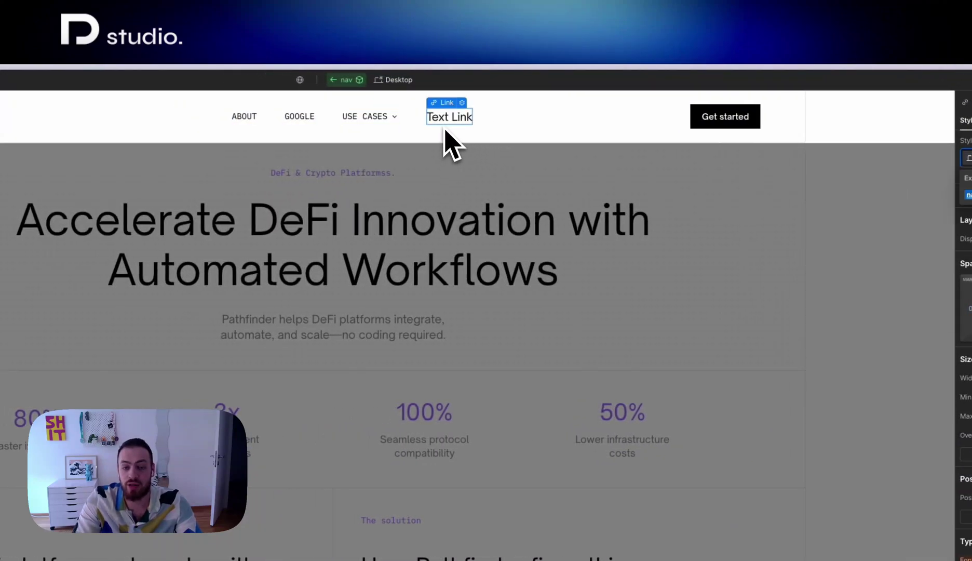
{"action": "key", "text": "Return"}
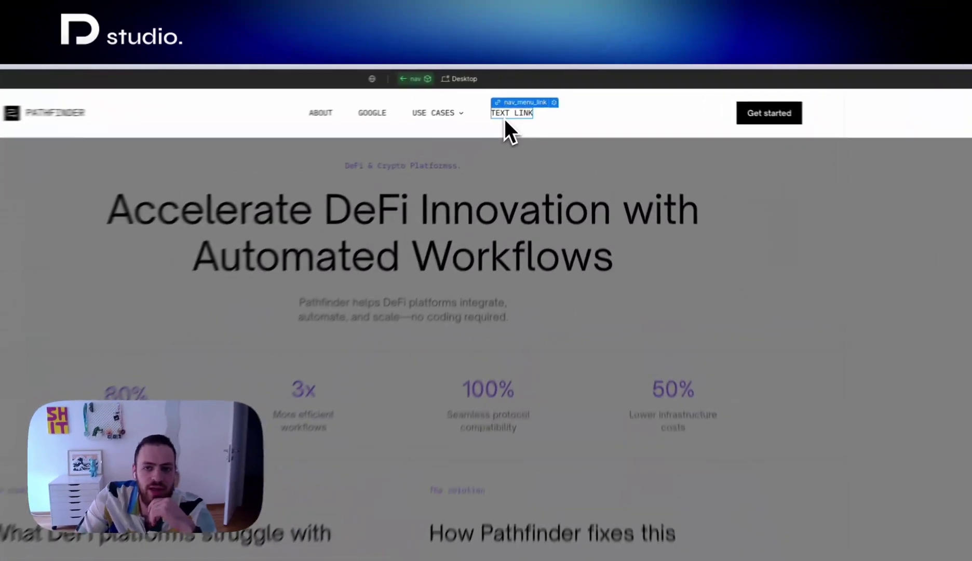
{"action": "double_click", "coordinate": [540, 95]}
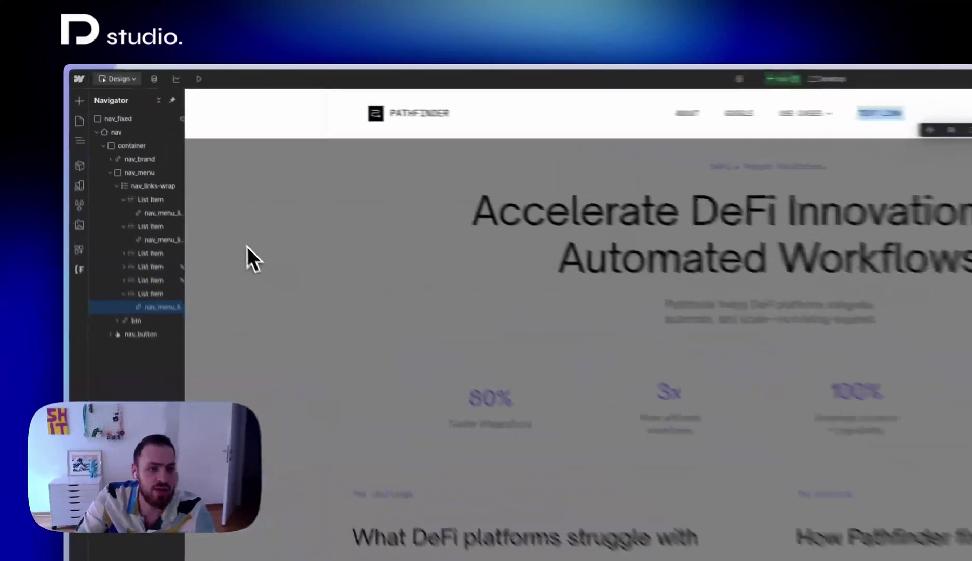
On the Home page, find the Problem/Solution section and select its ID 'challenges'.
{"action": "left_click", "coordinate": [171, 173]}
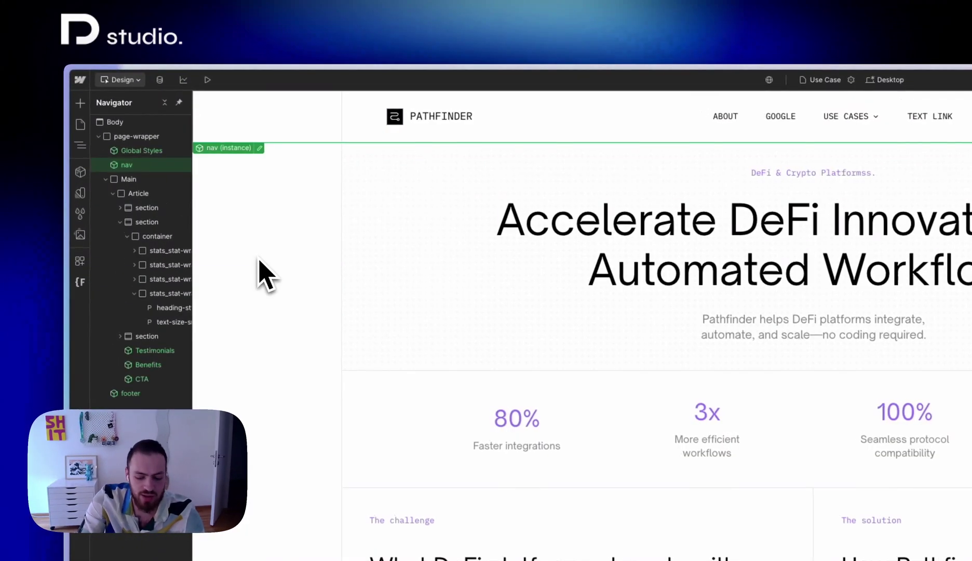
{"action": "key", "text": "p"}
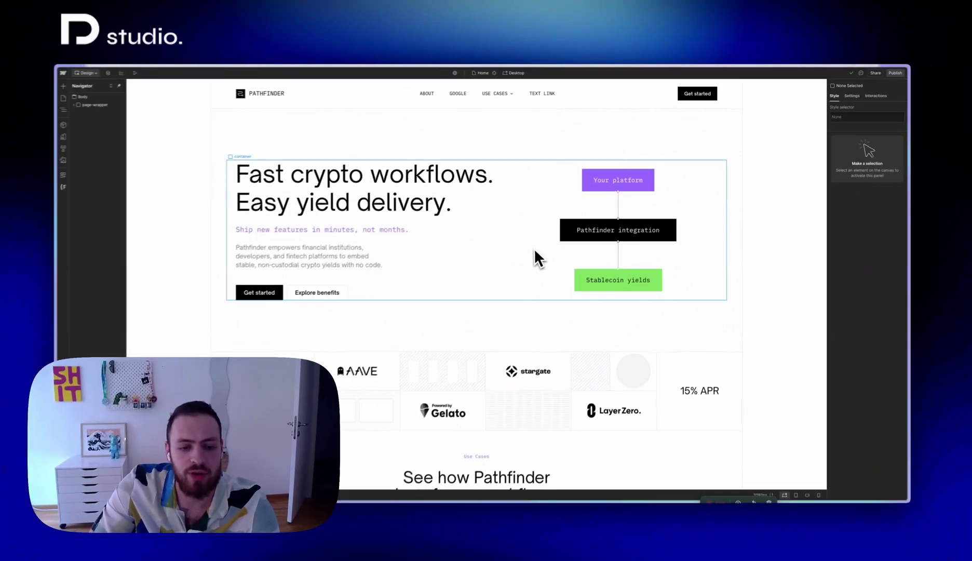
{"action": "scroll", "coordinate": [537, 249], "scroll_direction": "down", "scroll_amount": 10}
{"action": "scroll", "coordinate": [391, 308], "scroll_direction": "down", "scroll_amount": 2}
{"action": "scroll", "coordinate": [365, 310], "scroll_direction": "up", "scroll_amount": 3}
{"action": "scroll", "coordinate": [367, 309], "scroll_direction": "down", "scroll_amount": 5}
{"action": "scroll", "coordinate": [369, 195], "scroll_direction": "down", "scroll_amount": 5}
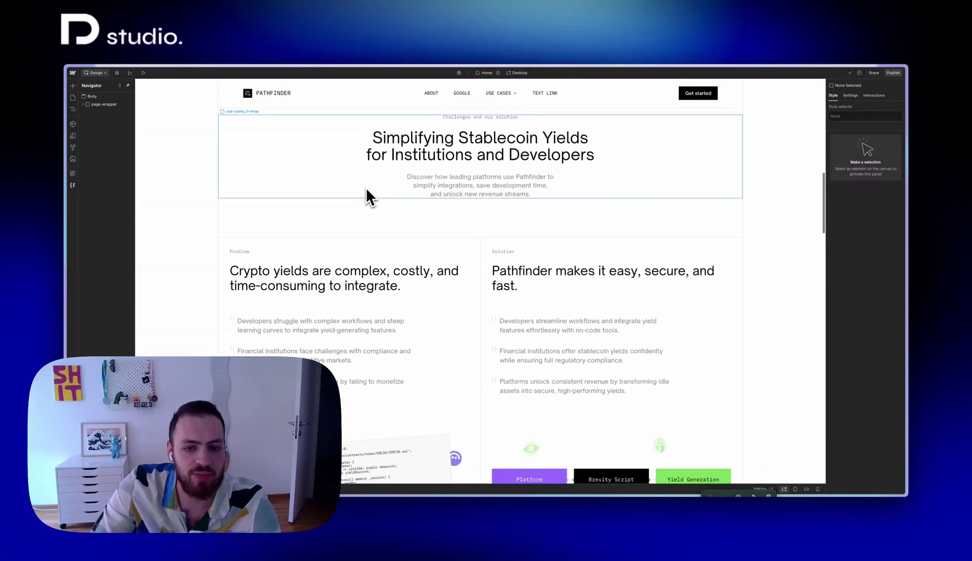
{"action": "scroll", "coordinate": [766, 147], "scroll_direction": "up", "scroll_amount": 5}
{"action": "scroll", "coordinate": [748, 147], "scroll_direction": "up", "scroll_amount": 3}
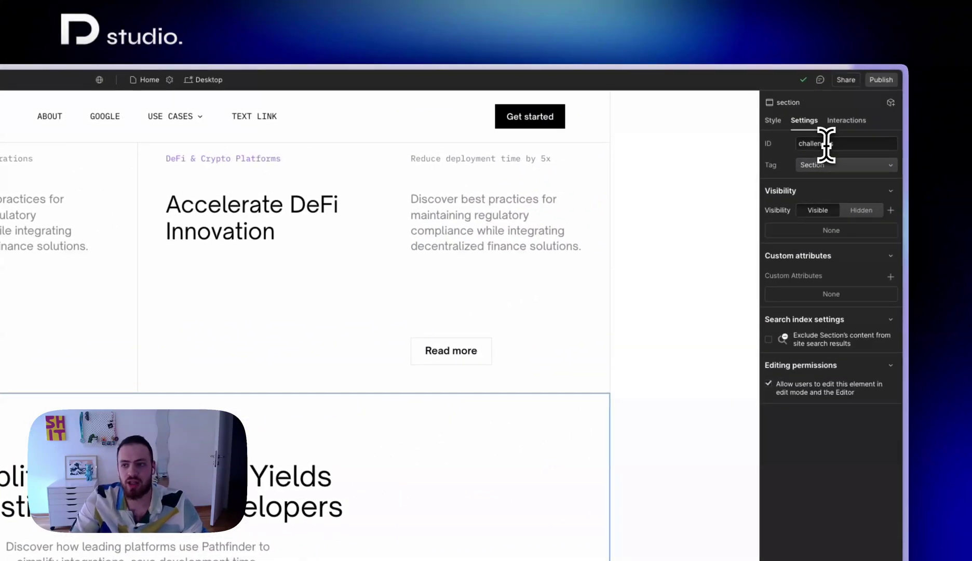
{"action": "left_click", "coordinate": [825, 143]}
{"action": "double_click", "coordinate": [826, 143]}
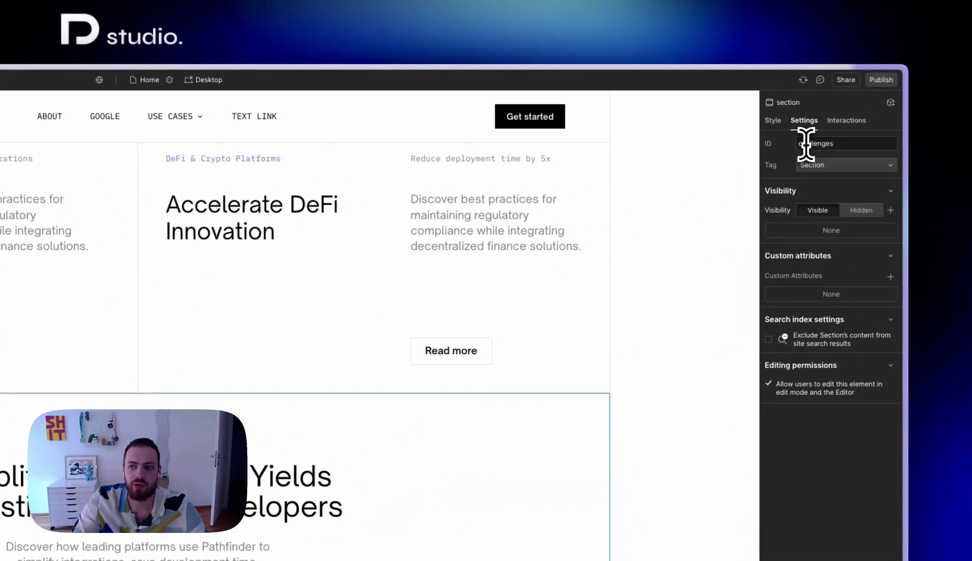
{"action": "scroll", "coordinate": [519, 244], "scroll_direction": "up", "scroll_amount": 10}
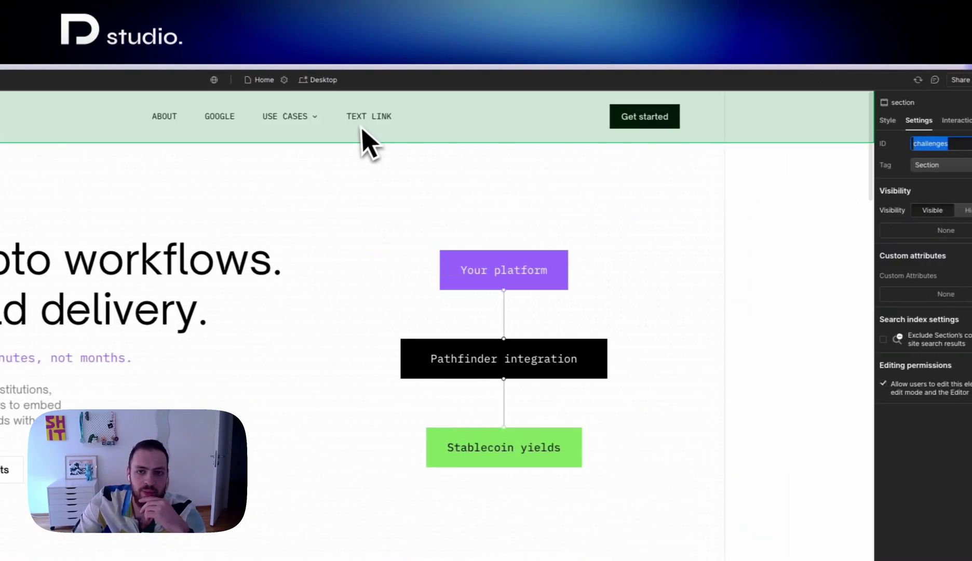
Relabel the new TEXT LINK nav item as CHALLENGES.
{"action": "left_click", "coordinate": [246, 124]}
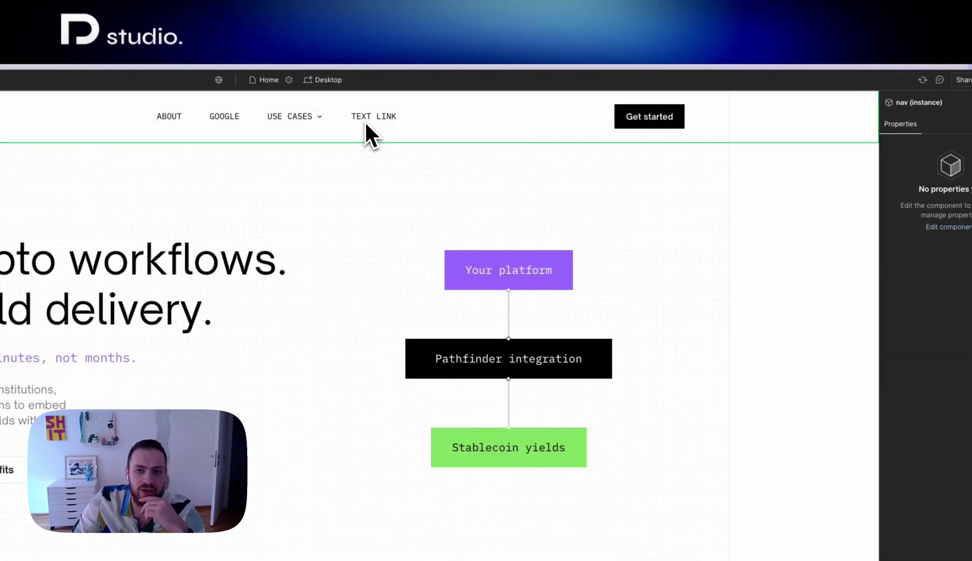
{"action": "double_click", "coordinate": [364, 121]}
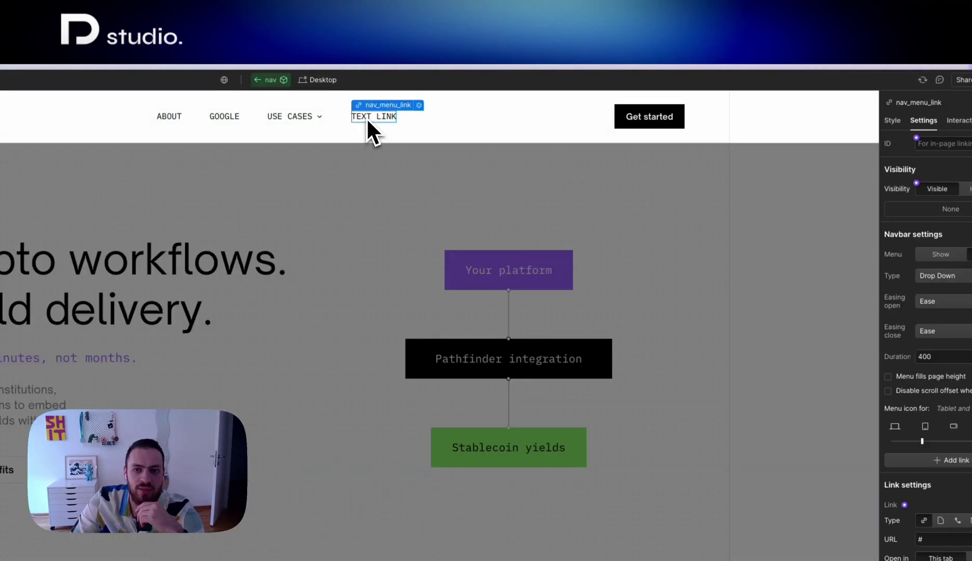
{"action": "double_click", "coordinate": [367, 118]}
{"action": "type", "text": "CHALLE"}
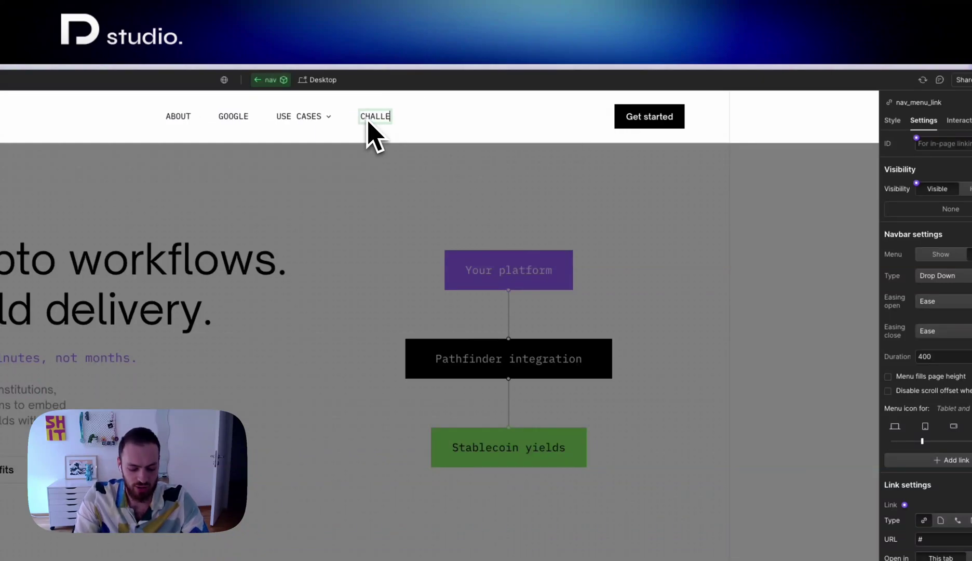
{"action": "type", "text": "NGED"}
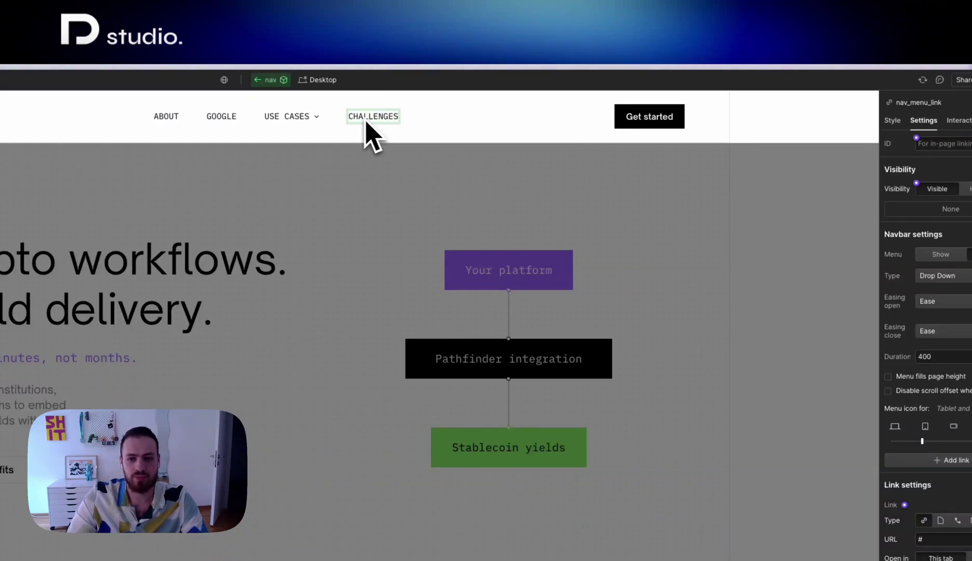
{"action": "key", "text": "Escape"}
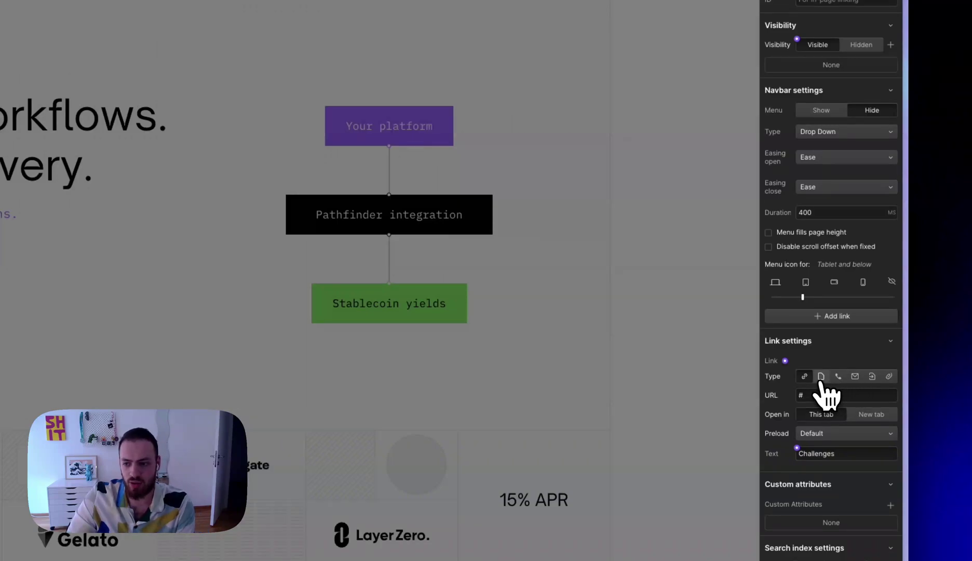
Set the link type to Page section targeting the 'challenges' section.
{"action": "left_click", "coordinate": [873, 375]}
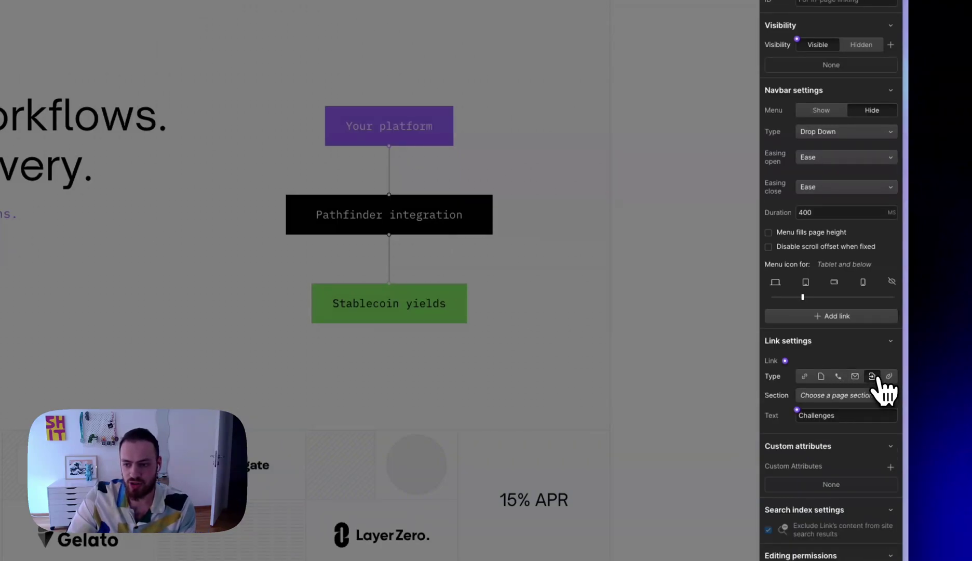
{"action": "left_click", "coordinate": [851, 396]}
{"action": "left_click", "coordinate": [836, 411]}
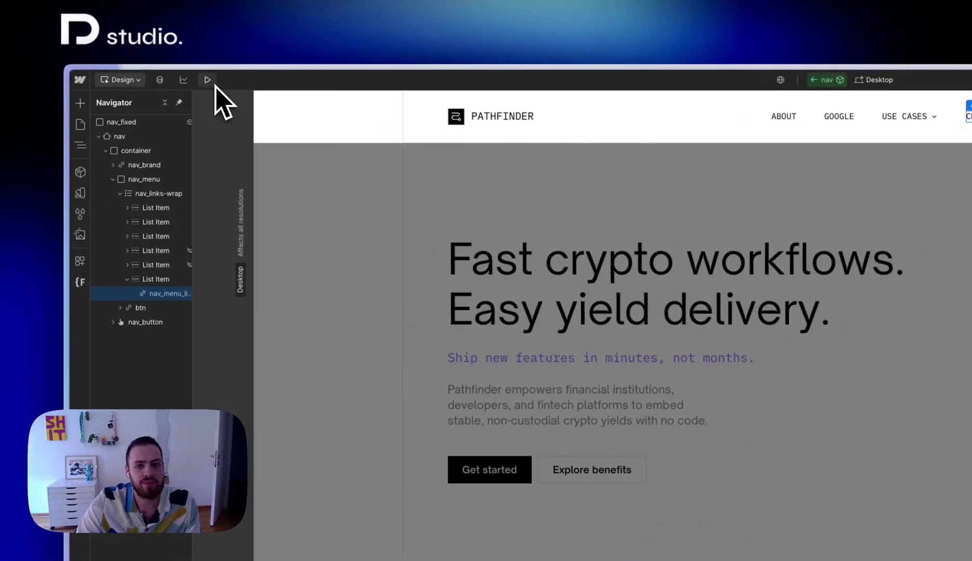
Preview the Home page and confirm CHALLENGES scrolls to its section.
{"action": "left_click", "coordinate": [207, 79]}
{"action": "left_click", "coordinate": [654, 120]}
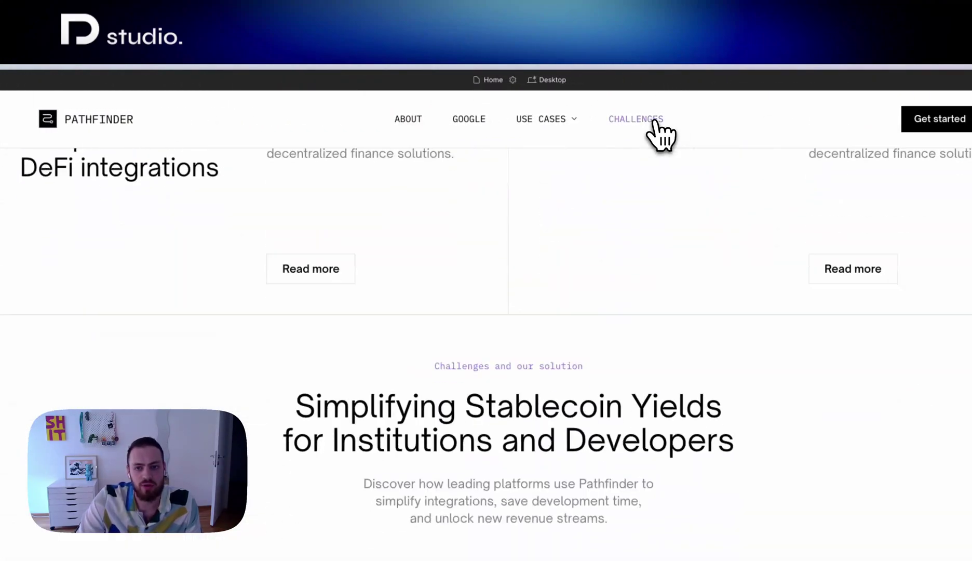
{"action": "left_click", "coordinate": [193, 81]}
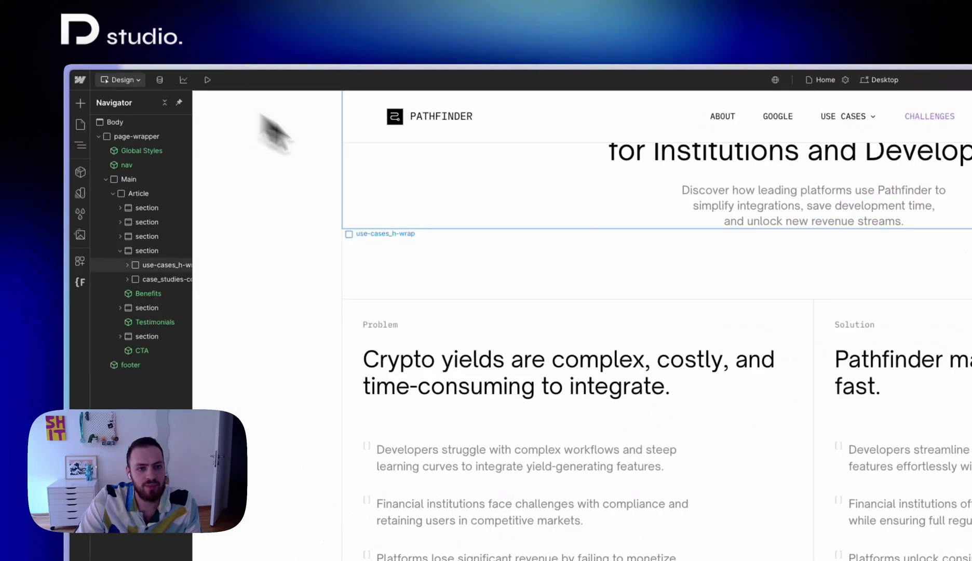
Open the Use Case page and select the CHALLENGES link inside the nav component.
{"action": "key", "text": "p"}
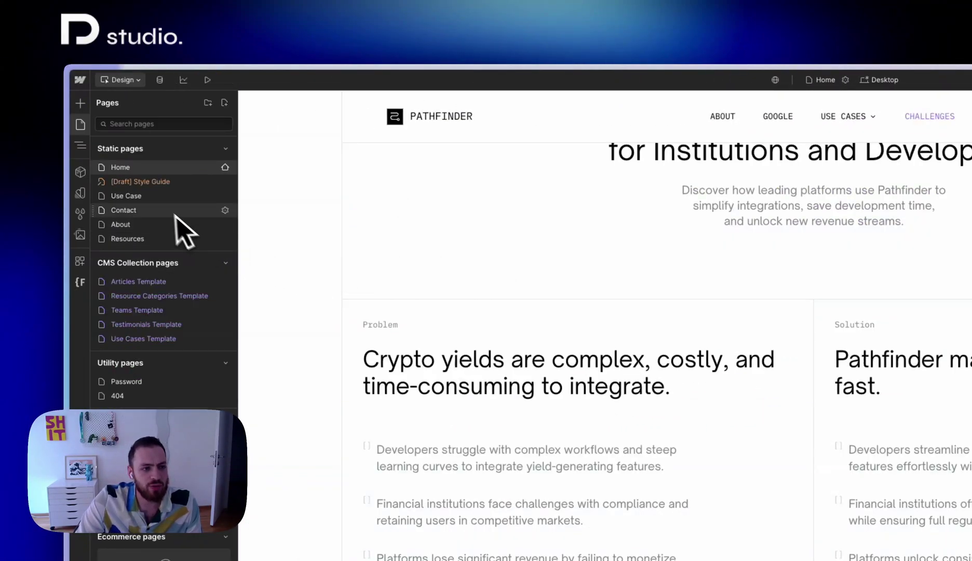
{"action": "left_click", "coordinate": [159, 200]}
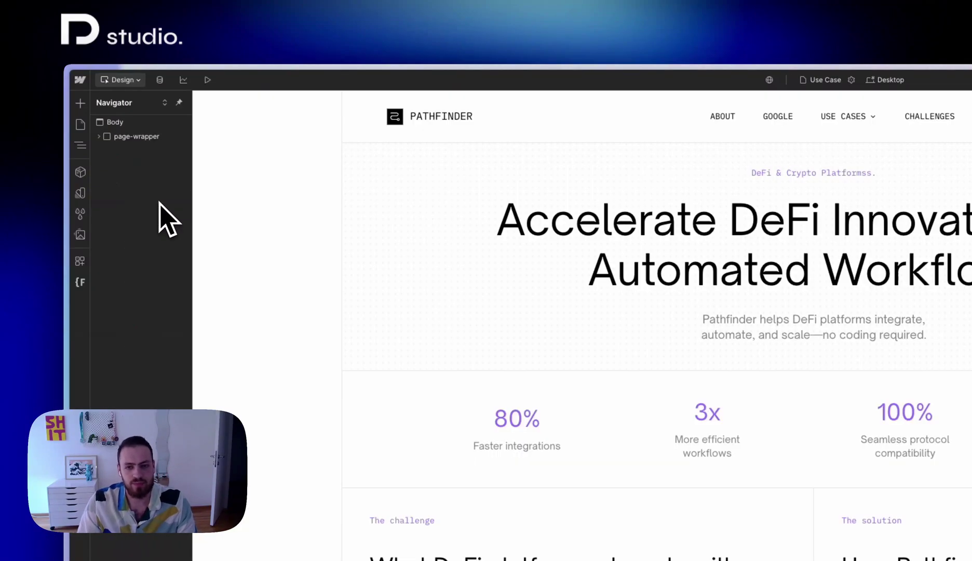
{"action": "left_click", "coordinate": [208, 80]}
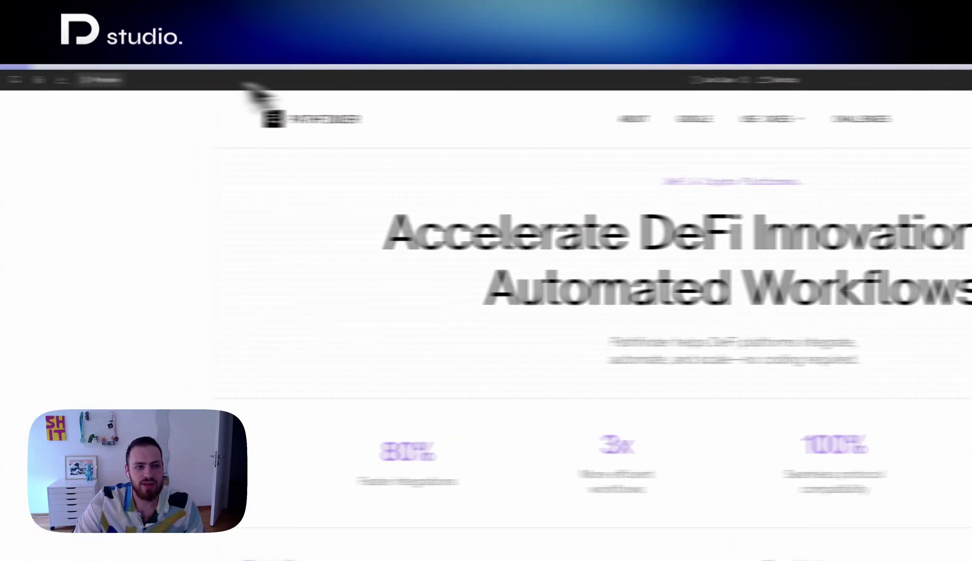
{"action": "left_click", "coordinate": [198, 83]}
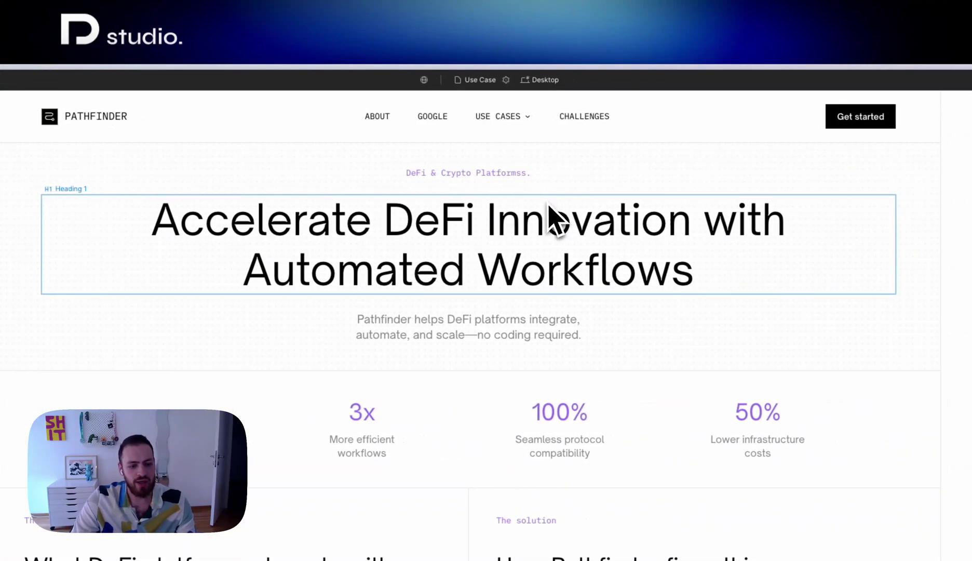
{"action": "double_click", "coordinate": [584, 124]}
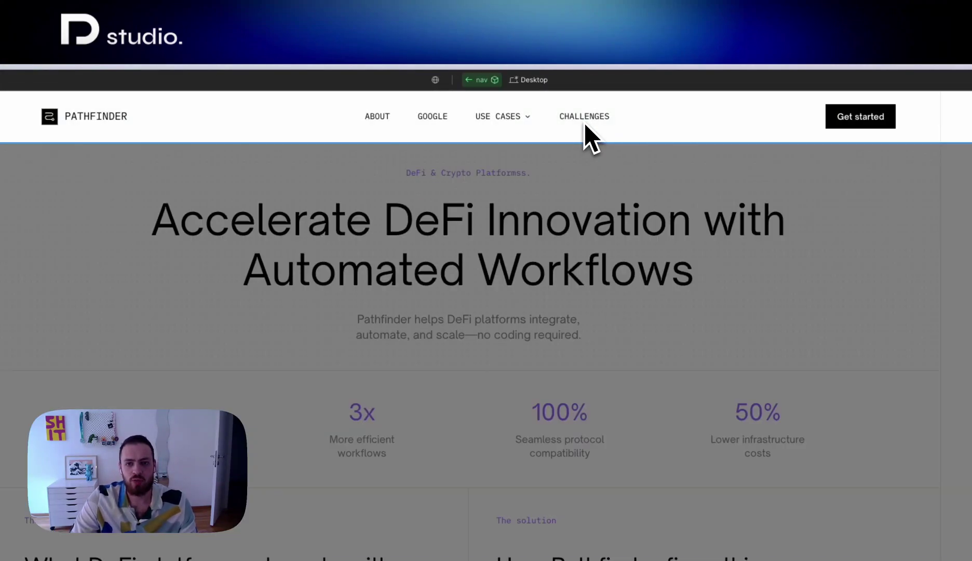
{"action": "left_click", "coordinate": [585, 124]}
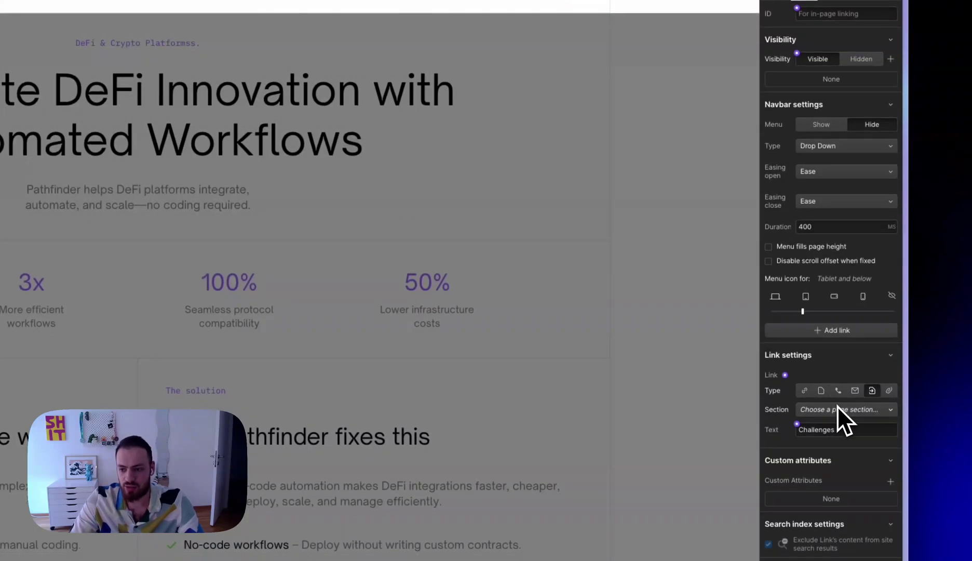
Switch the CHALLENGES link type to URL and enter /#challenges.
{"action": "left_click", "coordinate": [838, 409]}
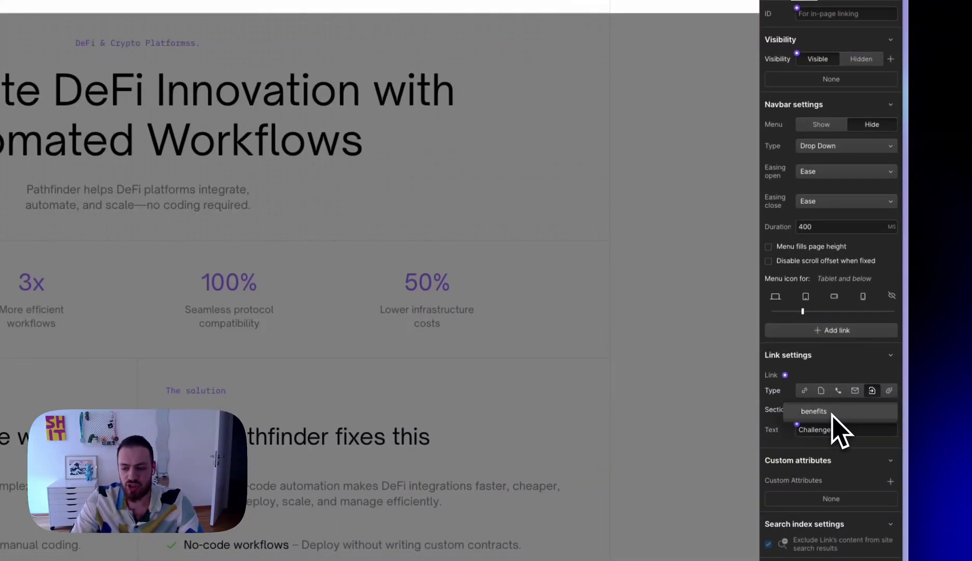
{"action": "left_click", "coordinate": [841, 376]}
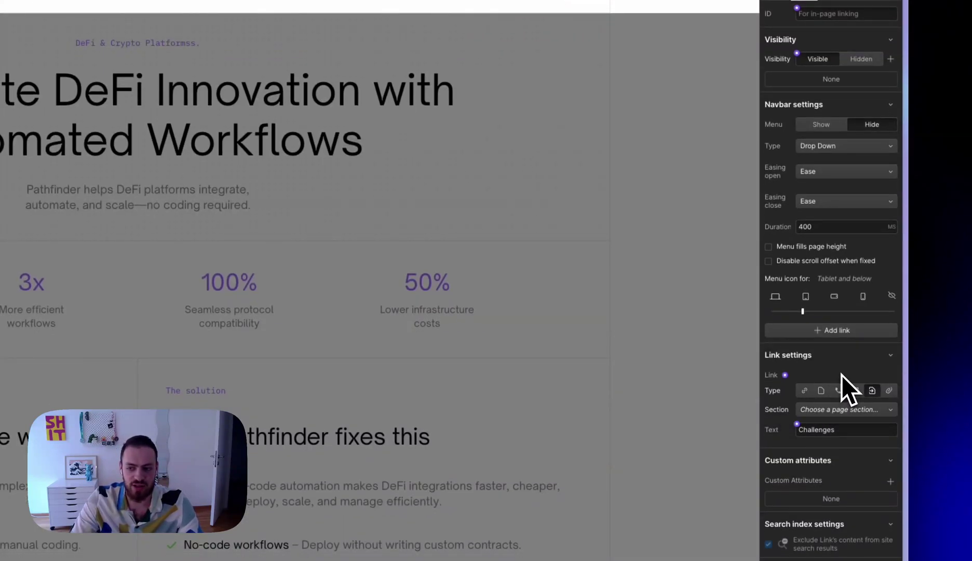
{"action": "left_click", "coordinate": [805, 390]}
{"action": "left_click", "coordinate": [820, 410]}
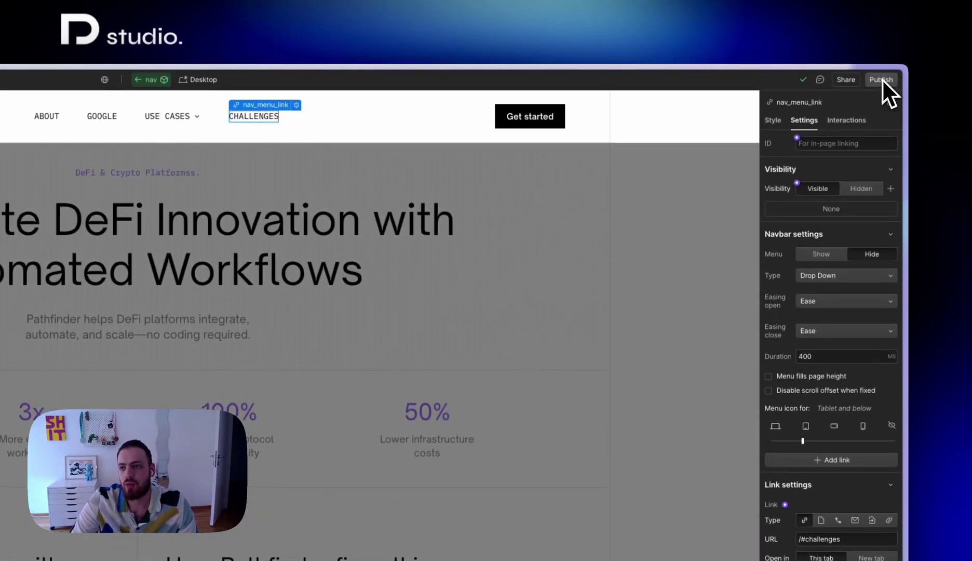
Publish the site, verify CHALLENGES on the live page, then return to the Designer.
{"action": "left_click", "coordinate": [881, 80]}
{"action": "left_click", "coordinate": [812, 263]}
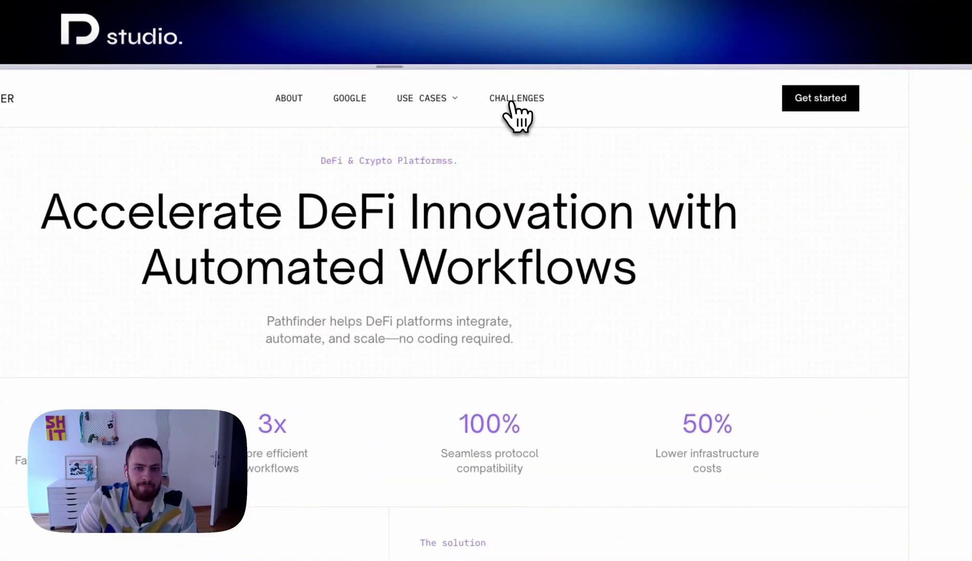
{"action": "left_click", "coordinate": [513, 101]}
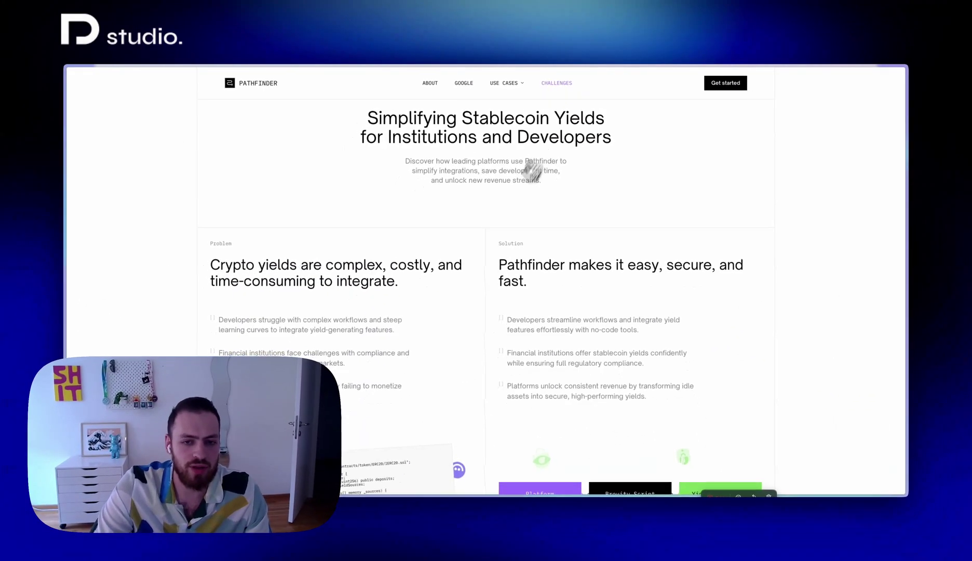
{"action": "scroll", "coordinate": [358, 413], "scroll_direction": "down", "scroll_amount": 3}
{"action": "scroll", "coordinate": [467, 258], "scroll_direction": "up", "scroll_amount": 15}
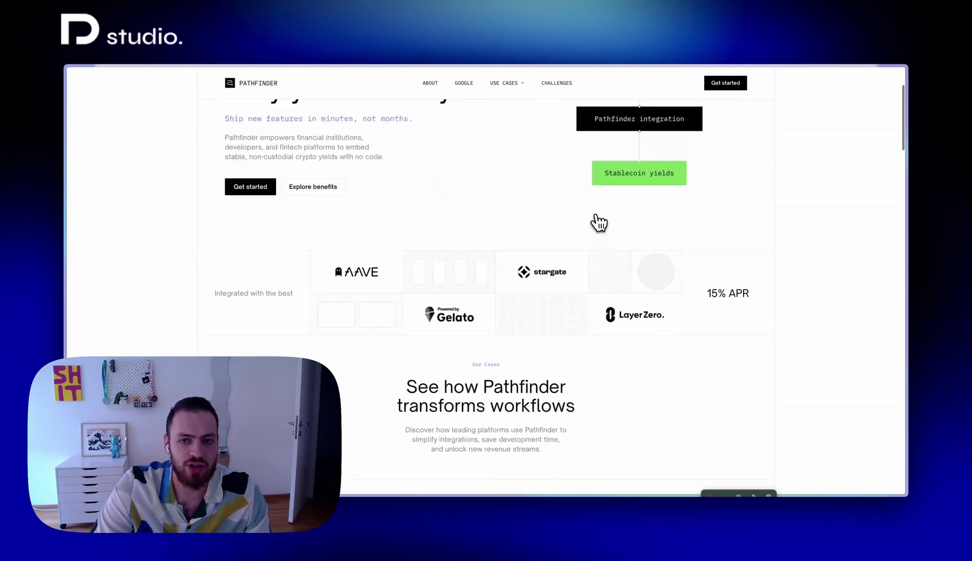
{"action": "scroll", "coordinate": [599, 222], "scroll_direction": "down", "scroll_amount": 1}
{"action": "mouse_move", "coordinate": [85, 125]}
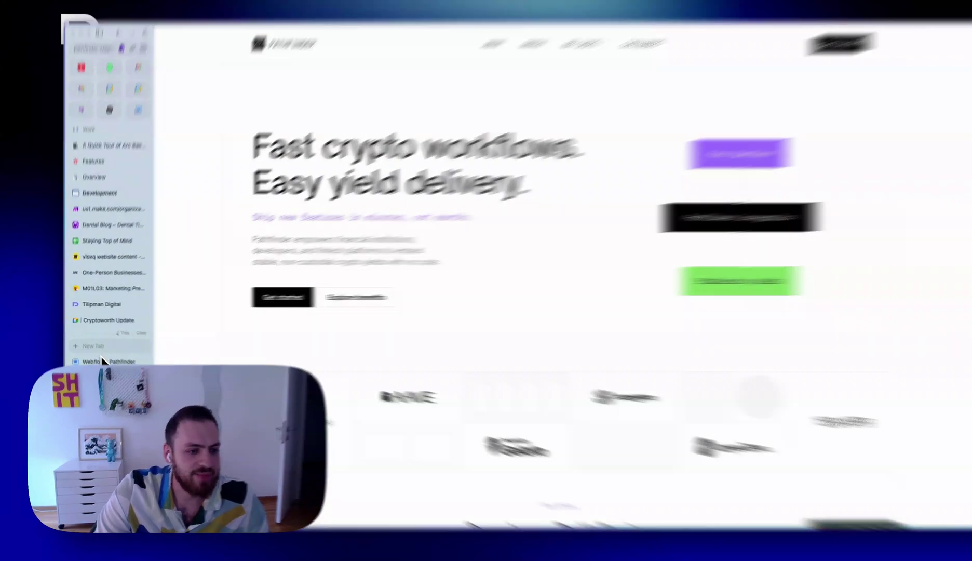
{"action": "left_click", "coordinate": [102, 354]}
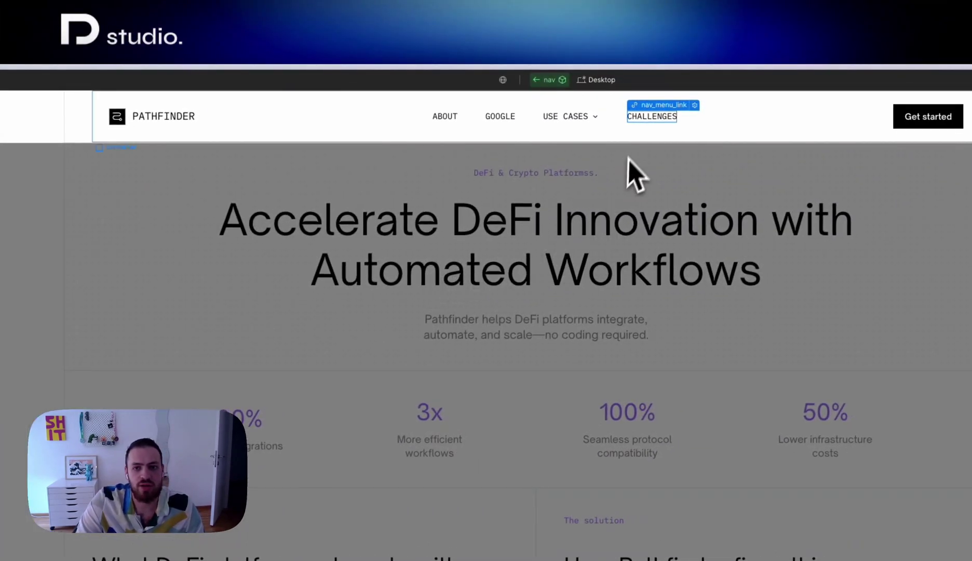
Add a List Item holding a Dropdown element to nav_links-wrap, after CHALLENGES.
{"action": "left_click", "coordinate": [626, 122]}
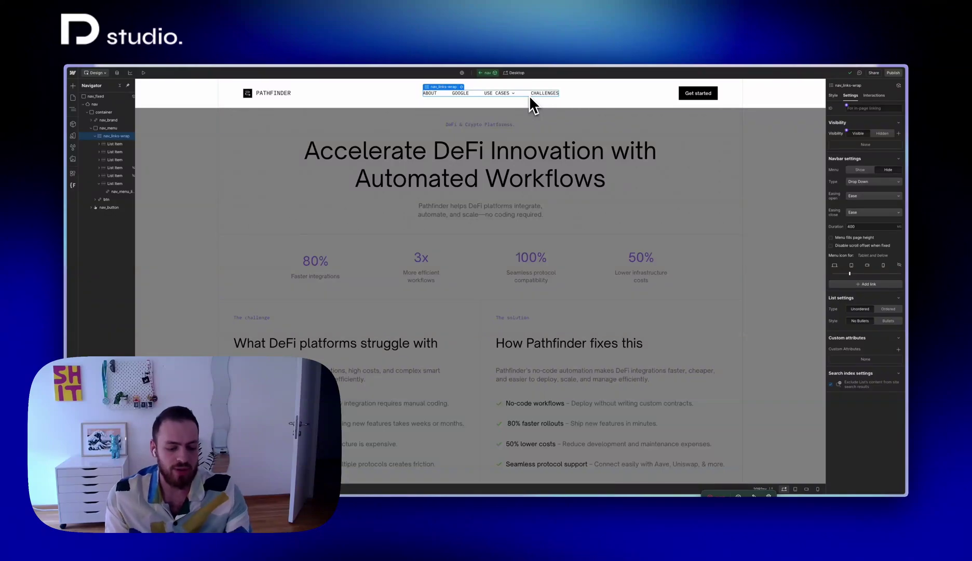
{"action": "key", "text": "ctrl+k"}
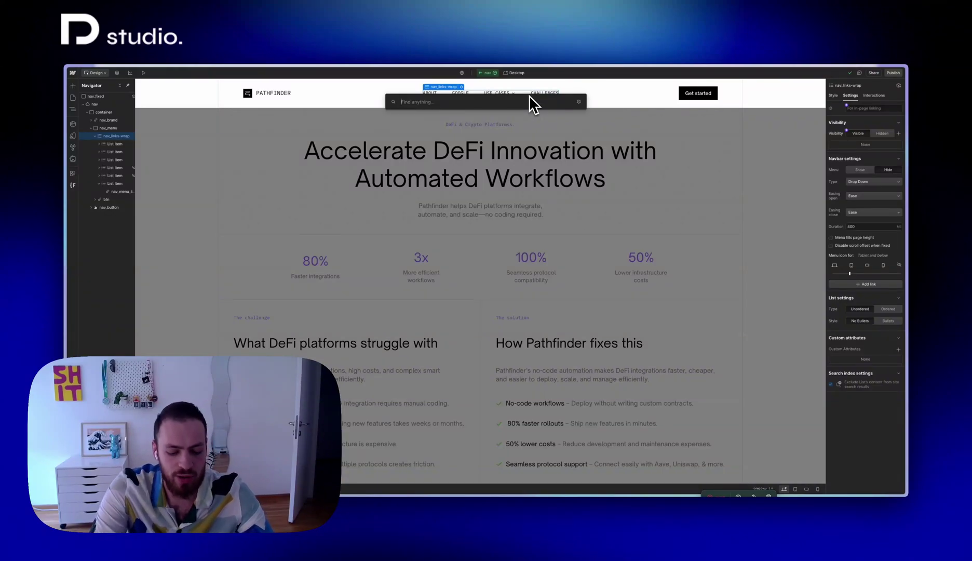
{"action": "type", "text": "lin"}
{"action": "key", "text": "BackSpace"}
{"action": "key", "text": "BackSpace"}
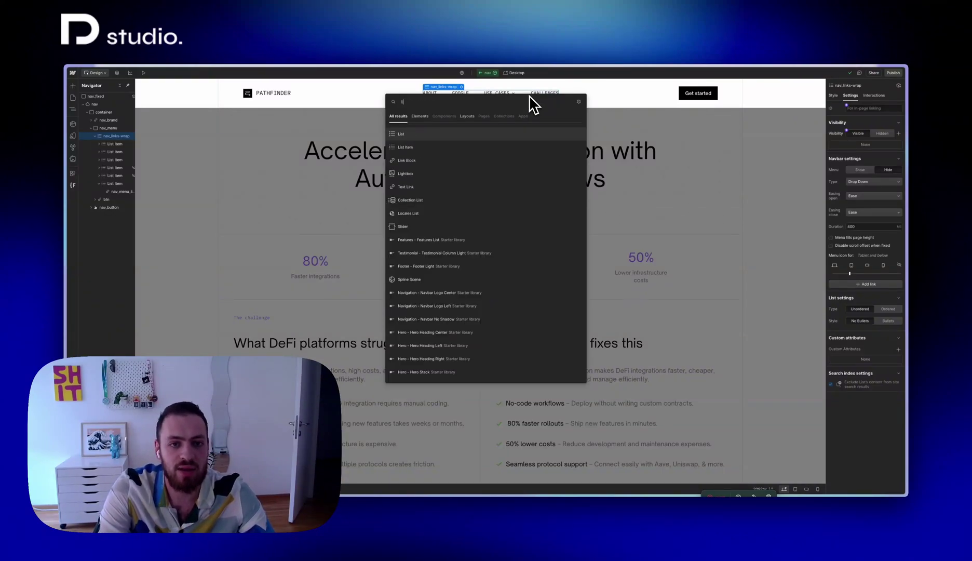
{"action": "key", "text": "Down"}
{"action": "key", "text": "Return"}
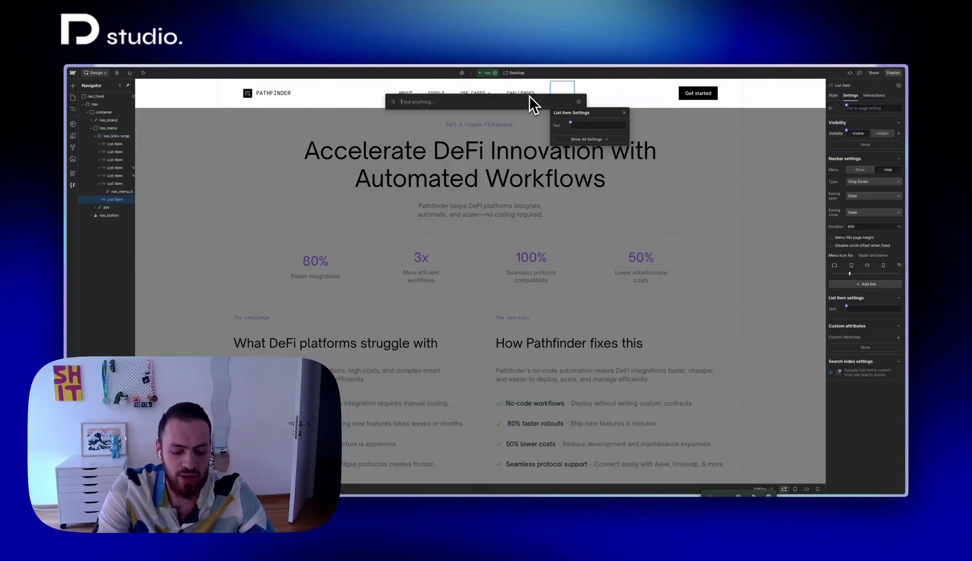
{"action": "type", "text": "dro"}
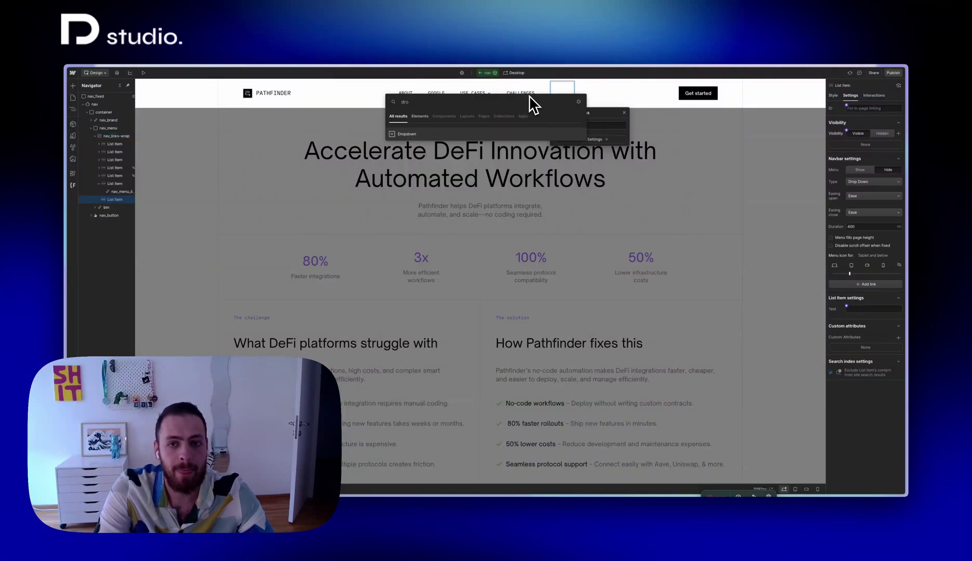
{"action": "key", "text": "Return"}
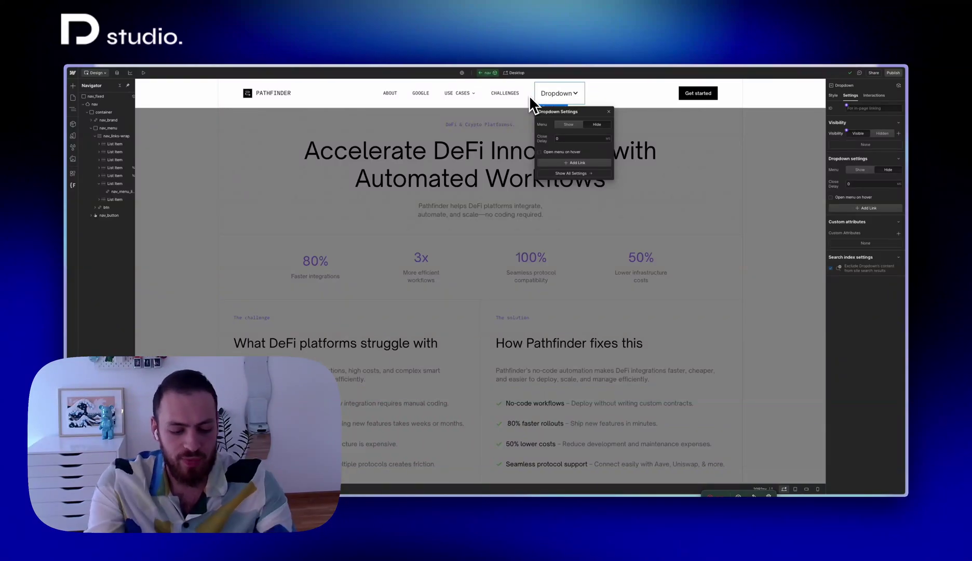
Apply the nav_dropdown class to the new Dropdown.
{"action": "key", "text": "ctrl+Return"}
{"action": "type", "text": "drop"}
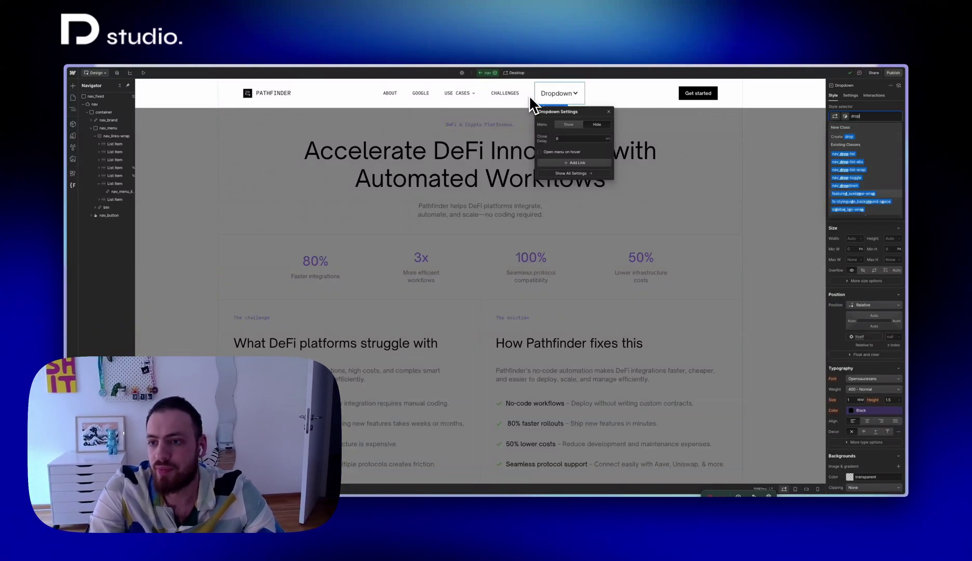
{"action": "key", "text": "Return"}
Give the Dropdown Toggle the nav_drop-toggle class.
{"action": "left_click", "coordinate": [530, 96]}
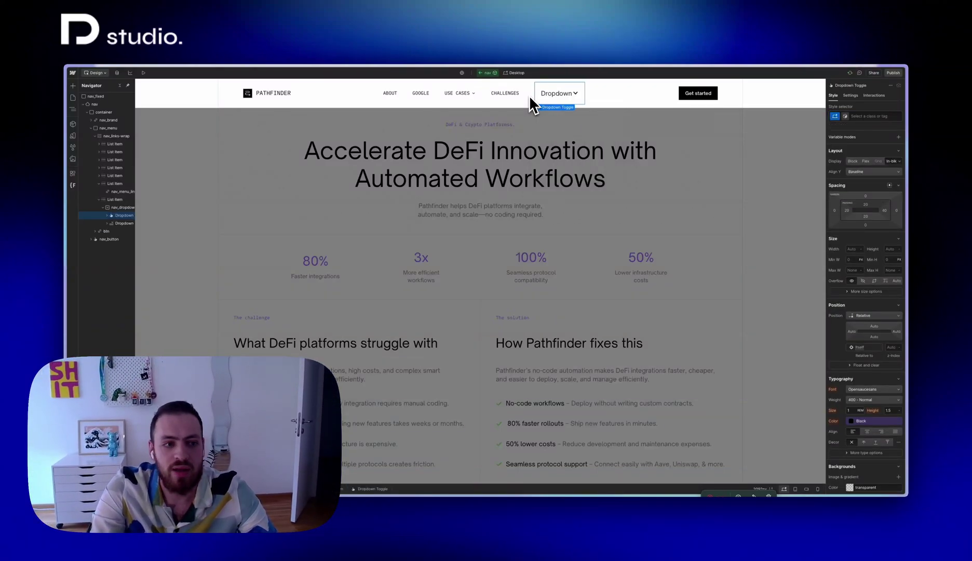
{"action": "key", "text": "ctrl+Return"}
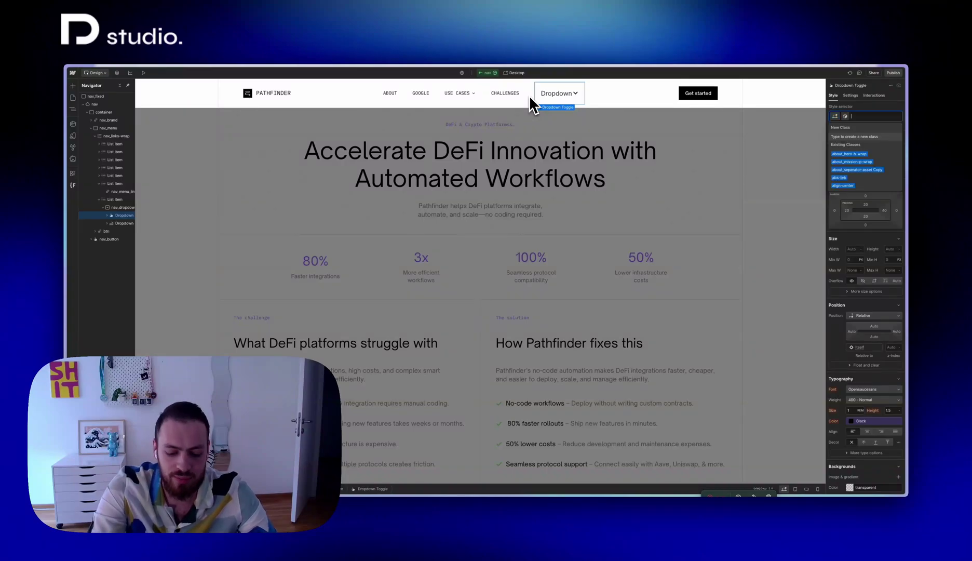
{"action": "type", "text": "nav_d"}
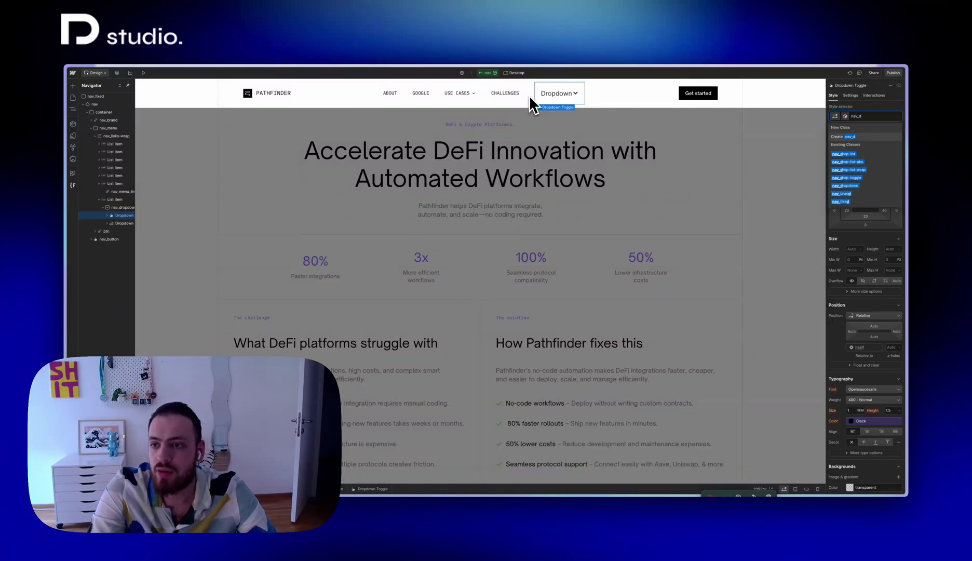
{"action": "key", "text": "Down"}
{"action": "key", "text": "Down"}
{"action": "key", "text": "Down"}
{"action": "key", "text": "Down"}
{"action": "key", "text": "Return"}
{"action": "key", "text": "Return"}
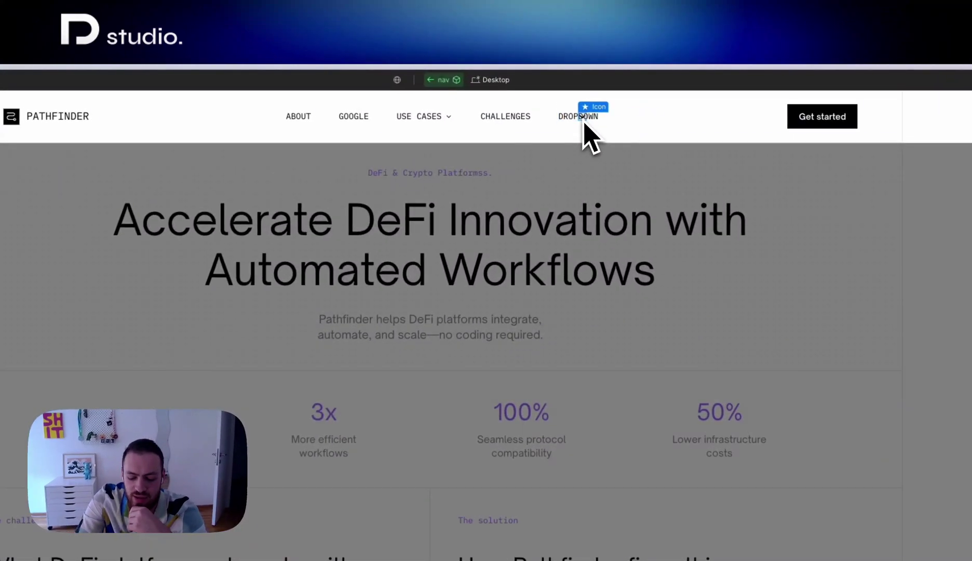
Copy the USE CASES chevron icon and paste it after the DROPDOWN label.
{"action": "left_click", "coordinate": [449, 118]}
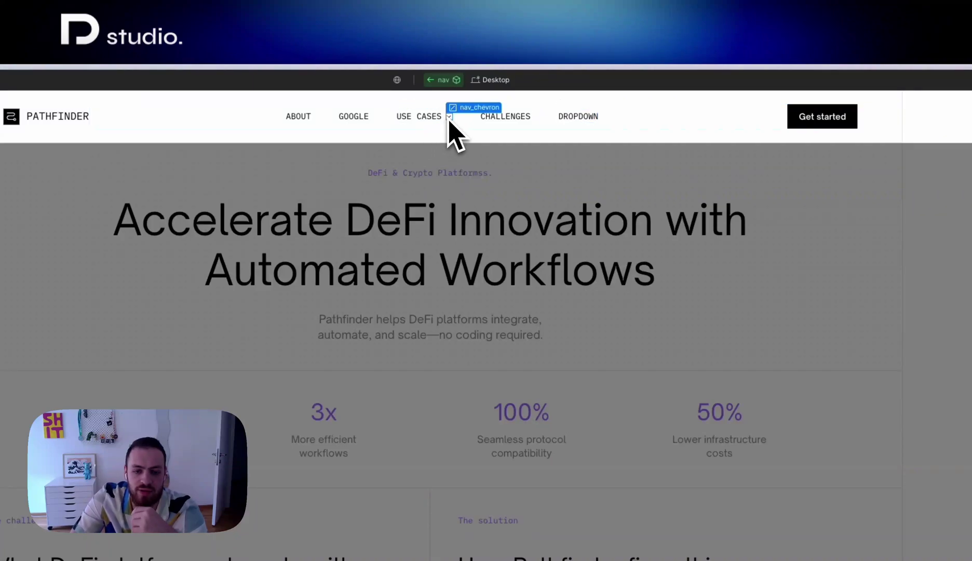
{"action": "key", "text": "ctrl+c"}
{"action": "left_click", "coordinate": [571, 118]}
{"action": "key", "text": "ctrl+v"}
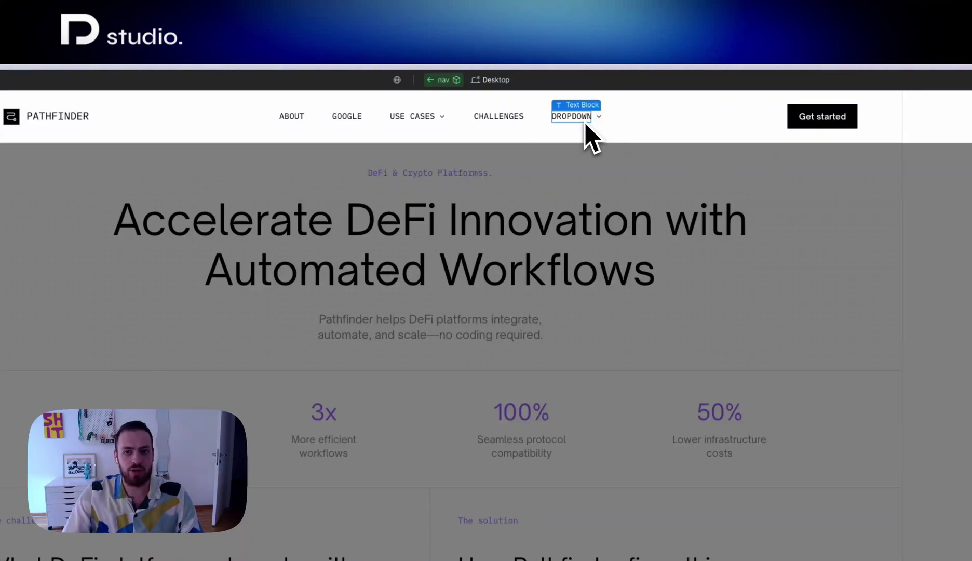
Rename the DROPDOWN label to RESOURCES, correcting the mistyped 'USE CASE'.
{"action": "double_click", "coordinate": [583, 117]}
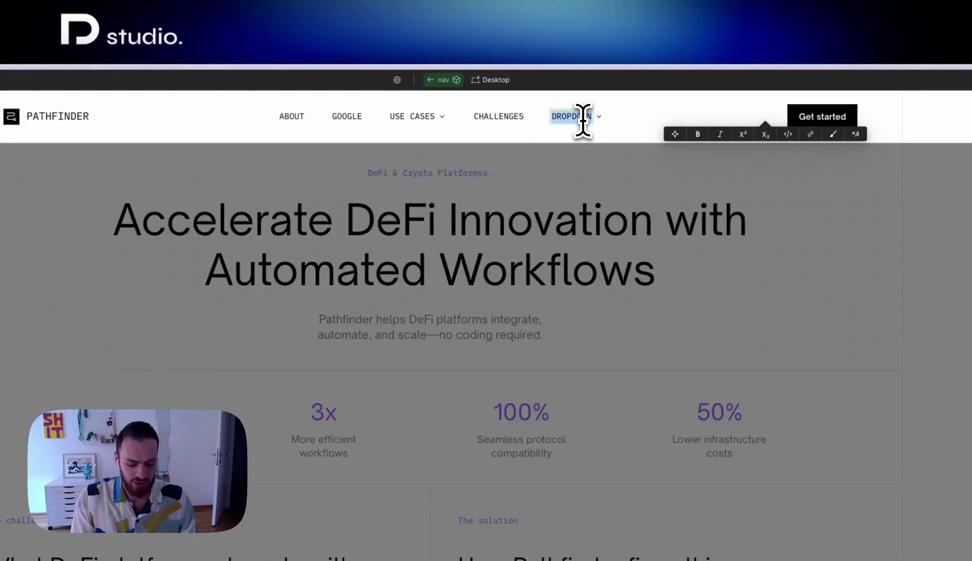
{"action": "type", "text": "USE CASES"}
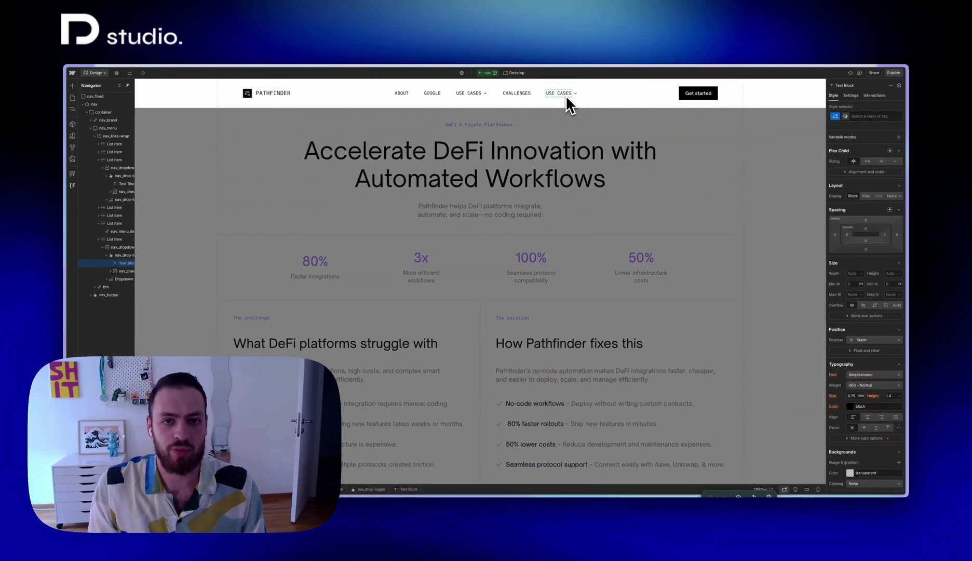
{"action": "double_click", "coordinate": [567, 100]}
{"action": "type", "text": "RESOUR"}
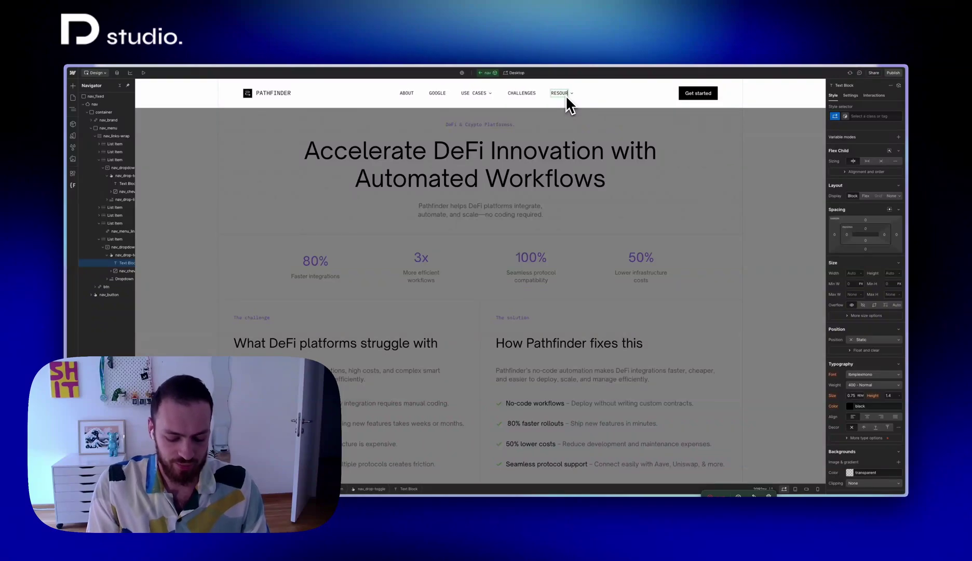
{"action": "type", "text": "CES"}
{"action": "key", "text": "Escape"}
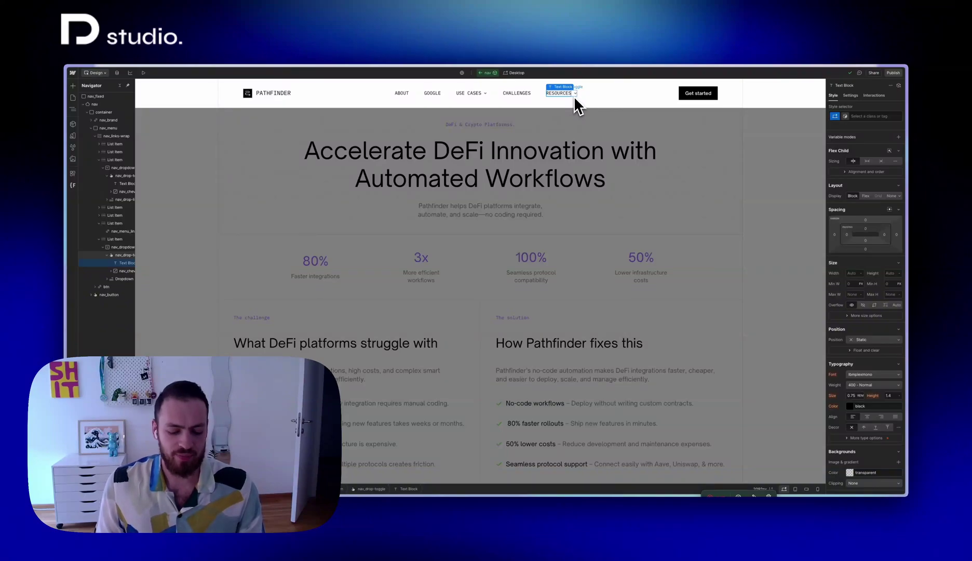
{"action": "key", "text": "d"}
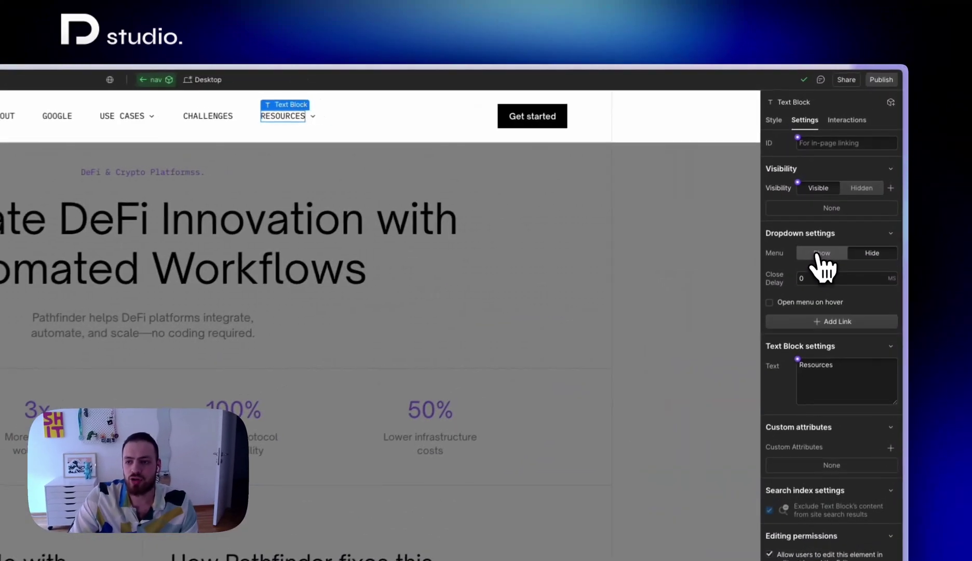
Select the Resources list holding Link 1–3 and apply the nav_drop-list class to it.
{"action": "left_click", "coordinate": [858, 170]}
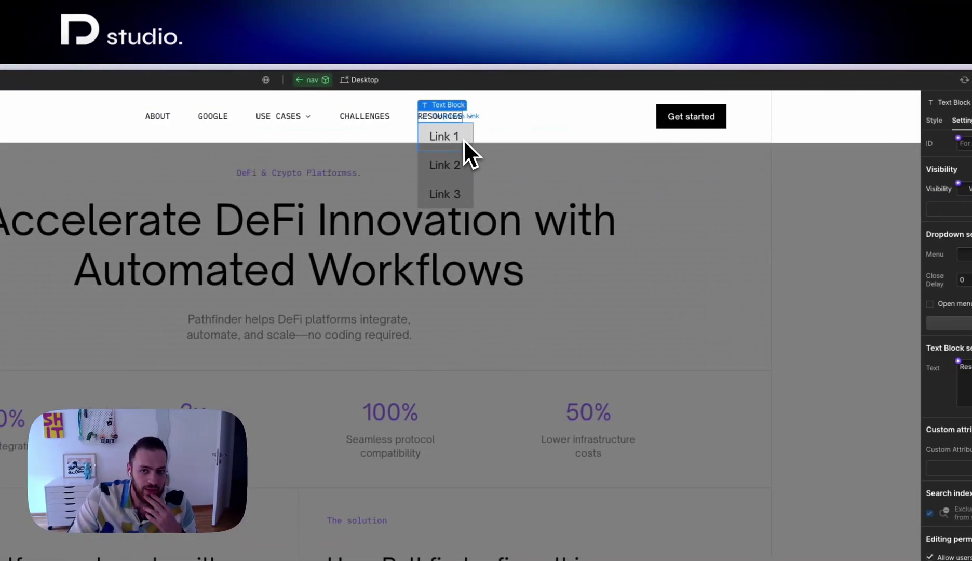
{"action": "left_click", "coordinate": [375, 137]}
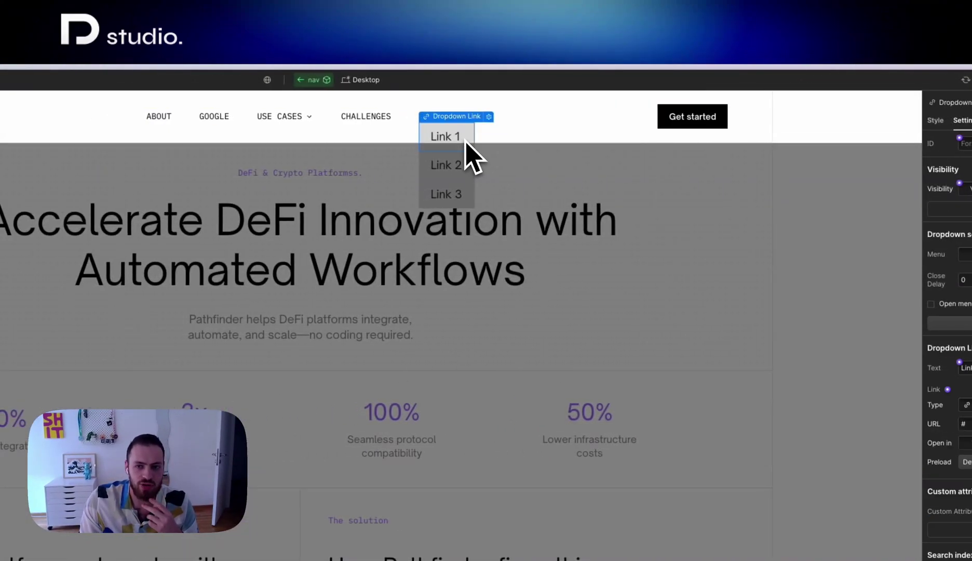
{"action": "key", "text": "Escape"}
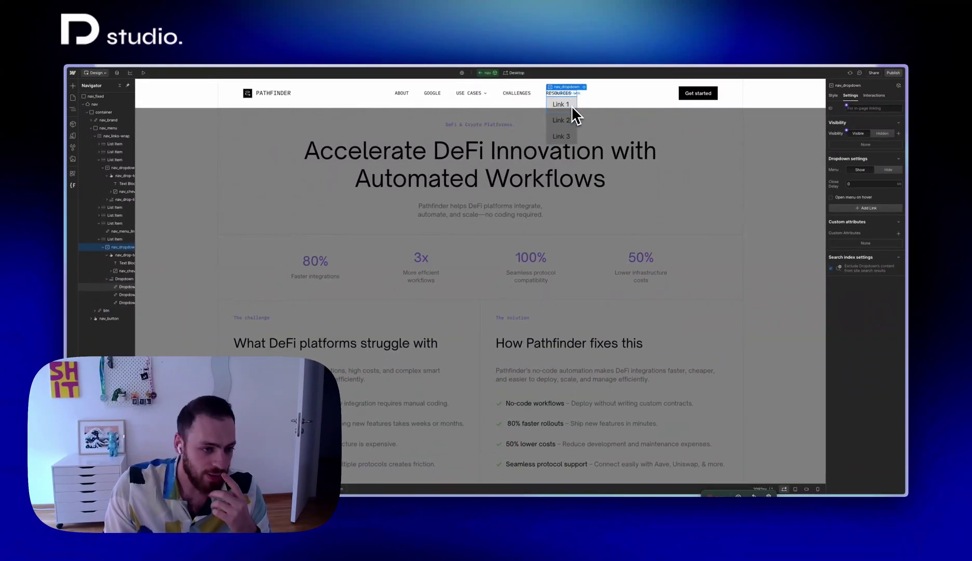
{"action": "left_click", "coordinate": [560, 106]}
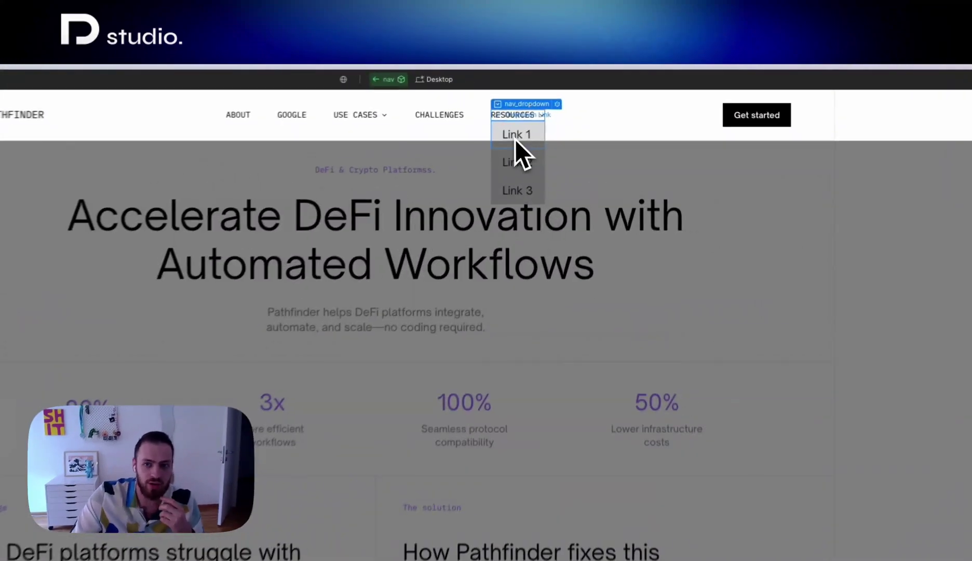
{"action": "key", "text": "Escape"}
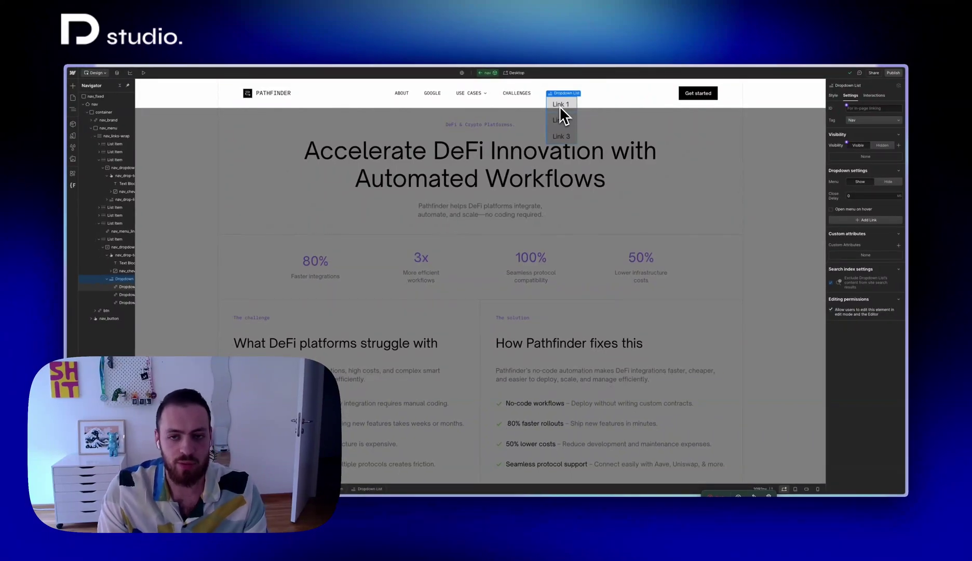
{"action": "key", "text": "ctrl+Return"}
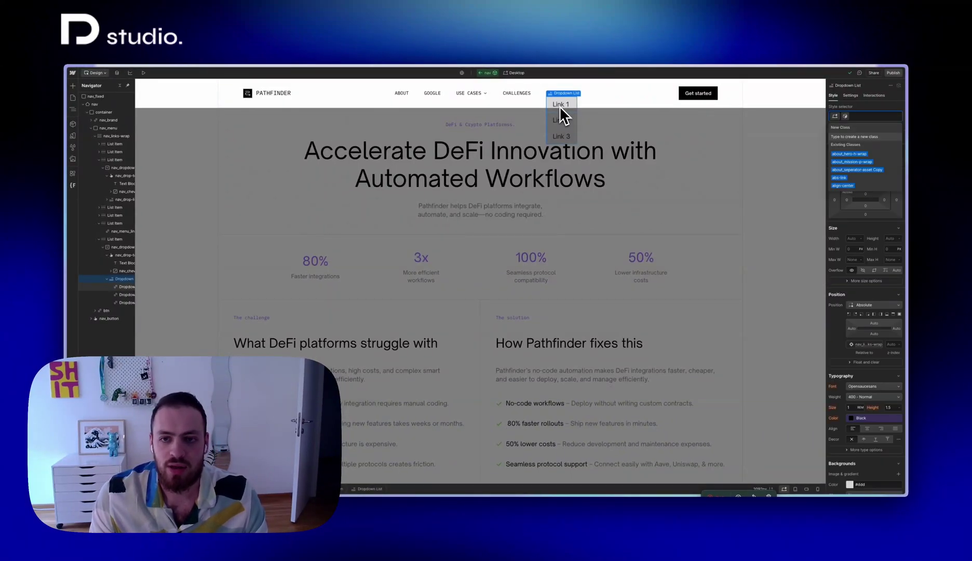
{"action": "type", "text": "drop"}
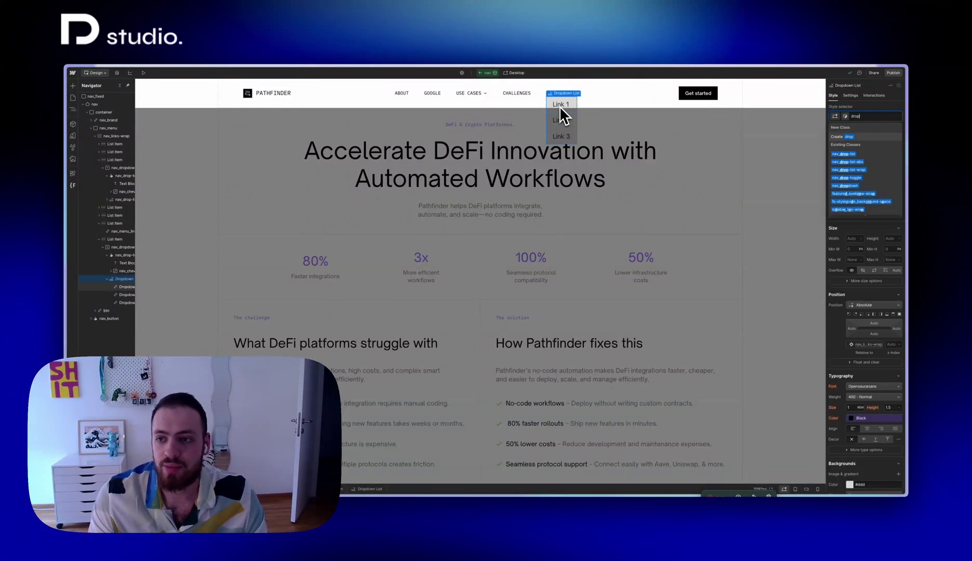
{"action": "key", "text": "Return"}
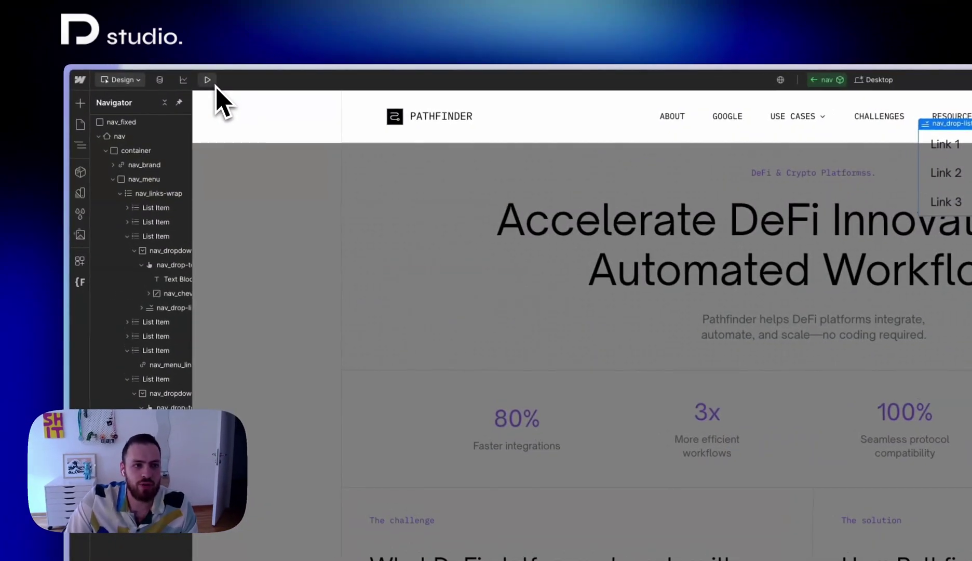
In preview, check that RESOURCES shows Link 1–3, then open Home via the PATHFINDER logo.
{"action": "left_click", "coordinate": [144, 73]}
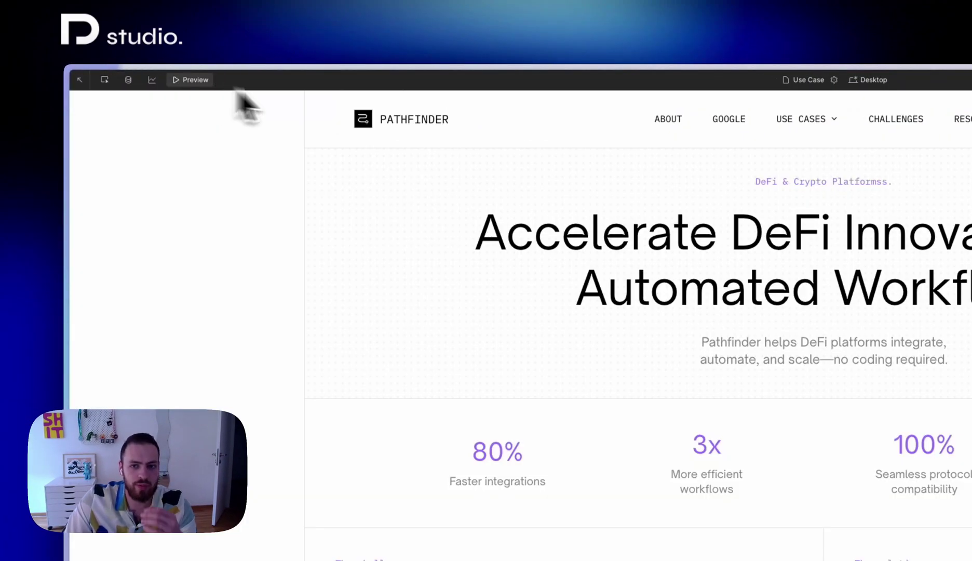
{"action": "left_click", "coordinate": [807, 119]}
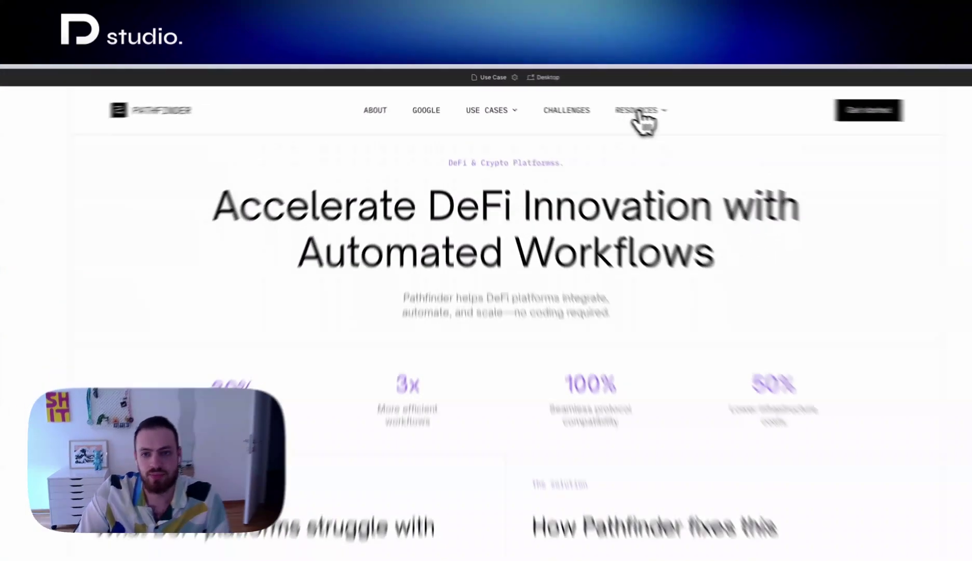
{"action": "mouse_move", "coordinate": [637, 113]}
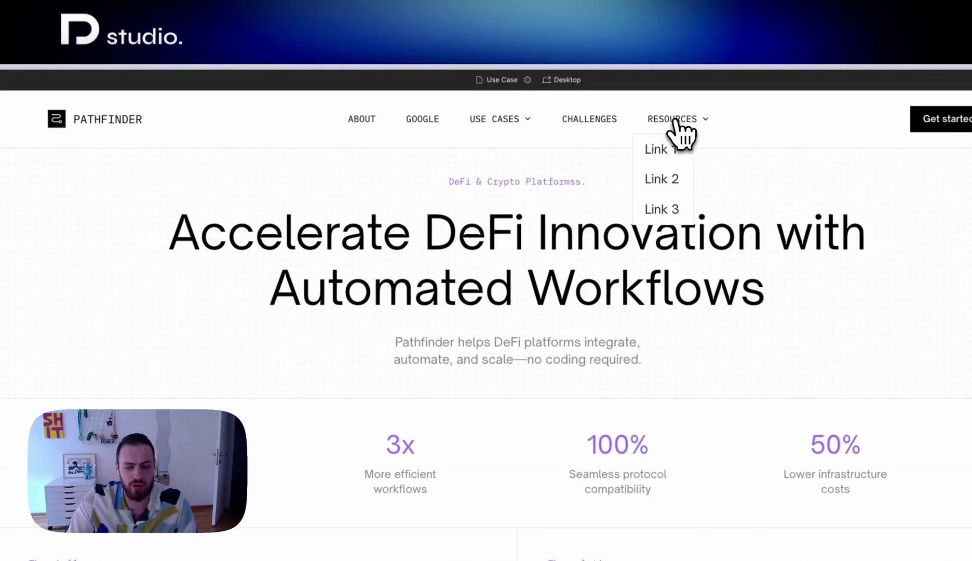
{"action": "left_click", "coordinate": [674, 120]}
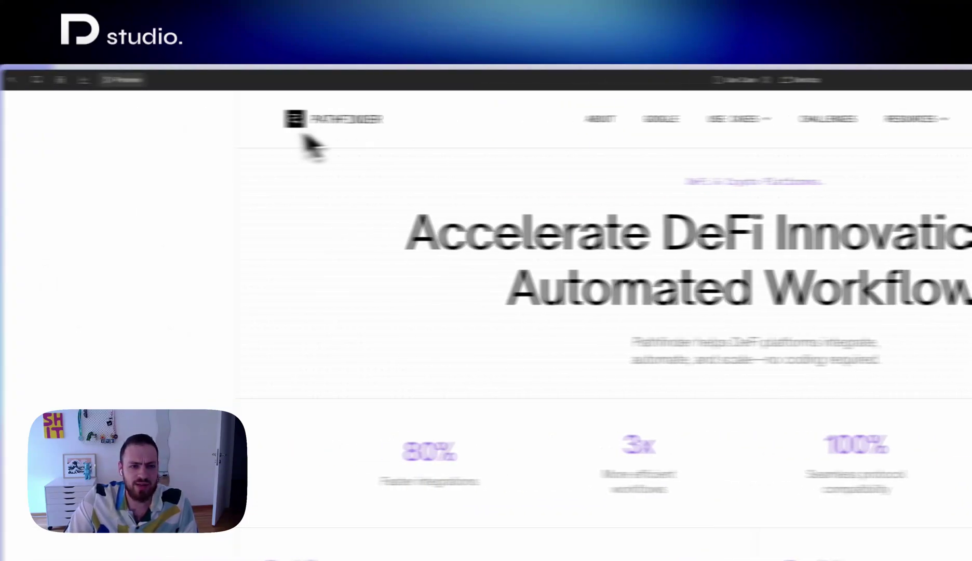
{"action": "left_click", "coordinate": [312, 126]}
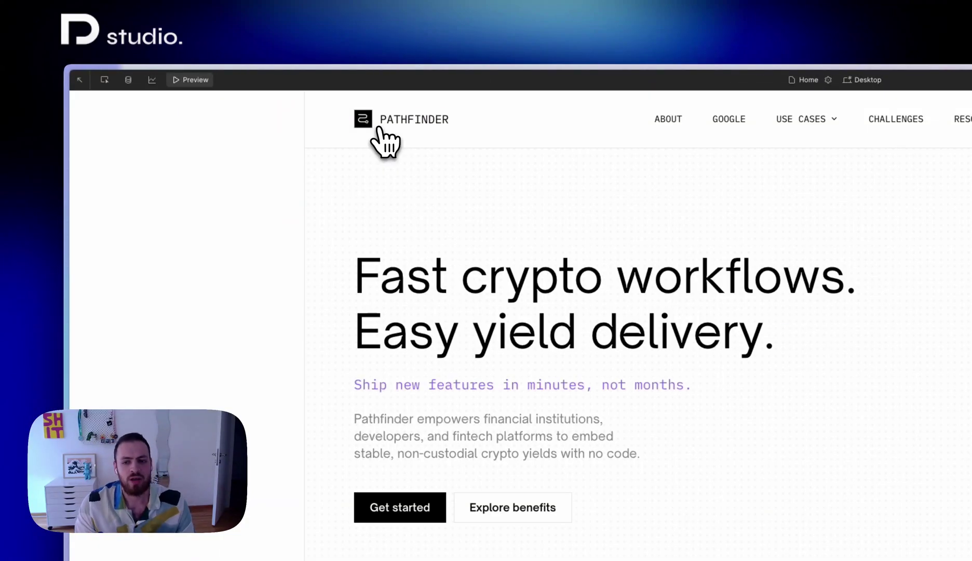
Back in the Designer, switch on 'Open menu on hover' for the RESOURCES dropdown toggle.
{"action": "left_click", "coordinate": [192, 80]}
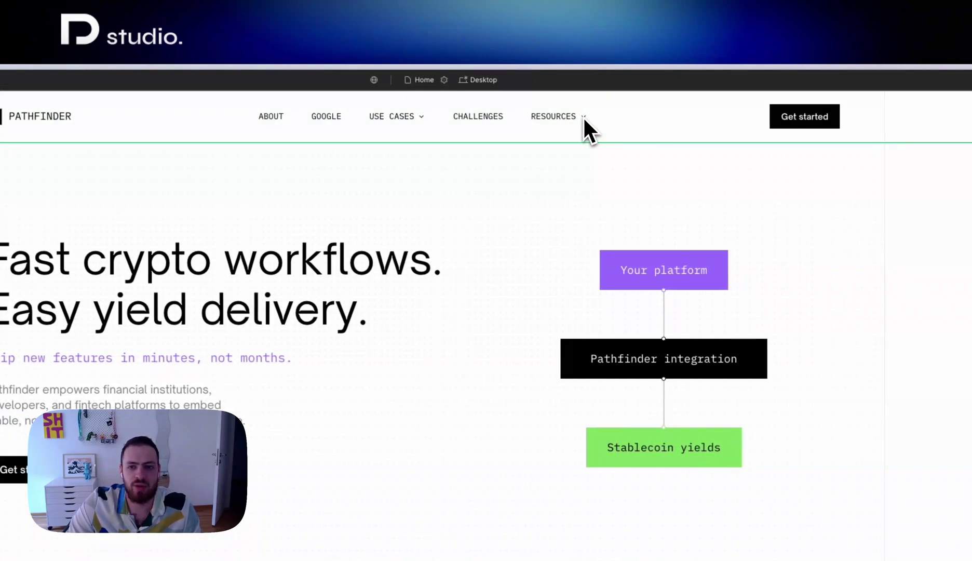
{"action": "left_click", "coordinate": [583, 117]}
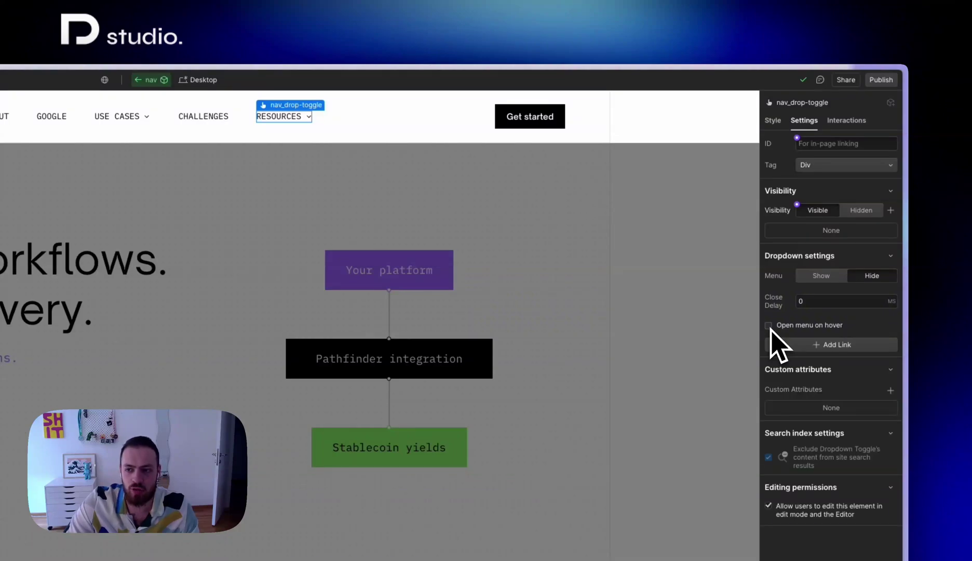
{"action": "left_click", "coordinate": [769, 325]}
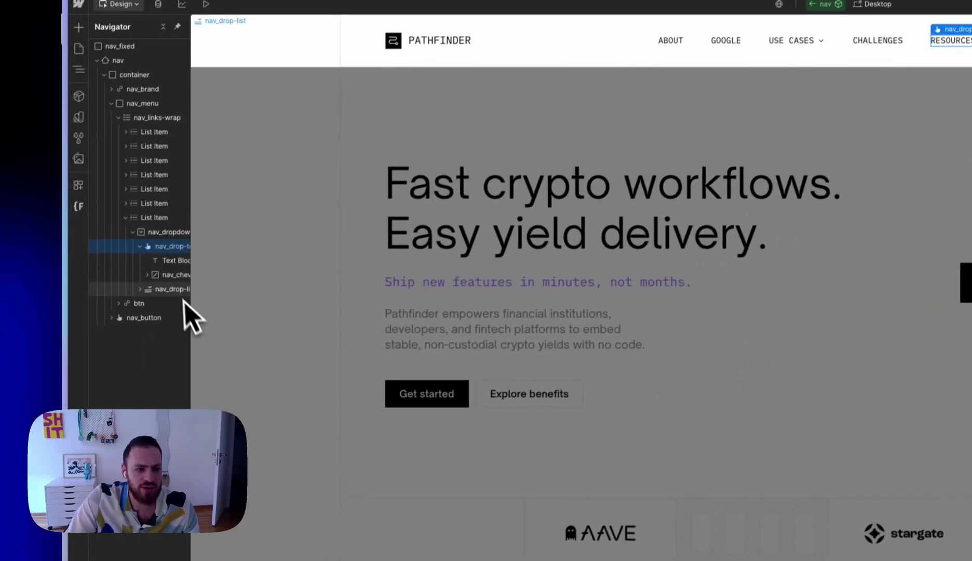
Insert a new Div Block inside the Resources dropdown list.
{"action": "left_click", "coordinate": [156, 289]}
{"action": "left_click", "coordinate": [139, 289]}
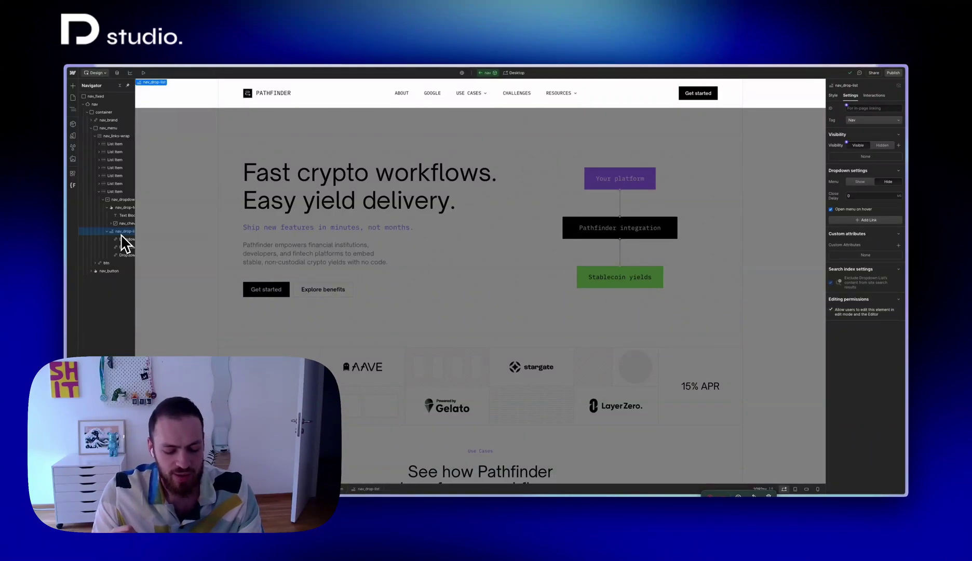
{"action": "key", "text": "ctrl+k"}
{"action": "type", "text": "div"}
{"action": "key", "text": "Return"}
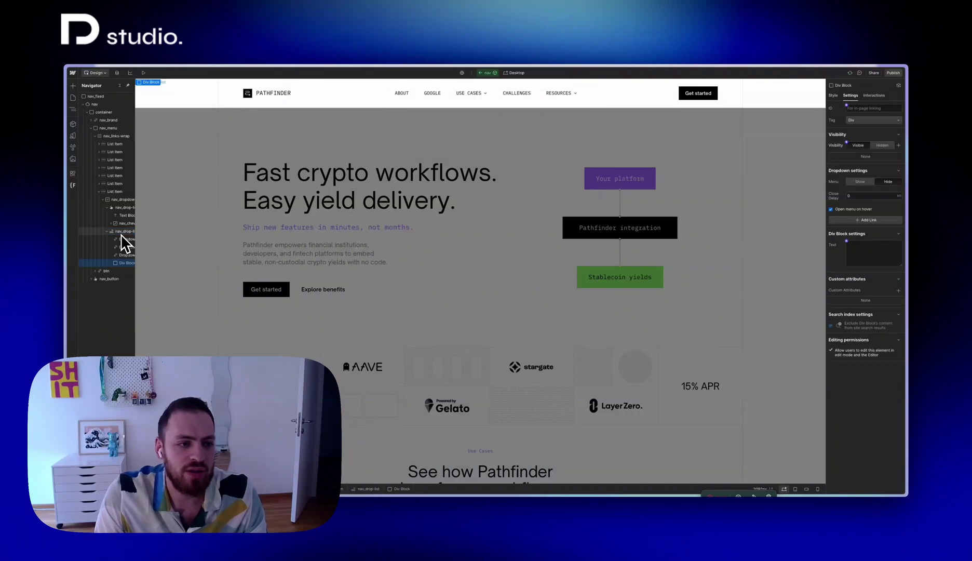
Give the new div the nav_drop-list-abs class.
{"action": "key", "text": "ctrl+Return"}
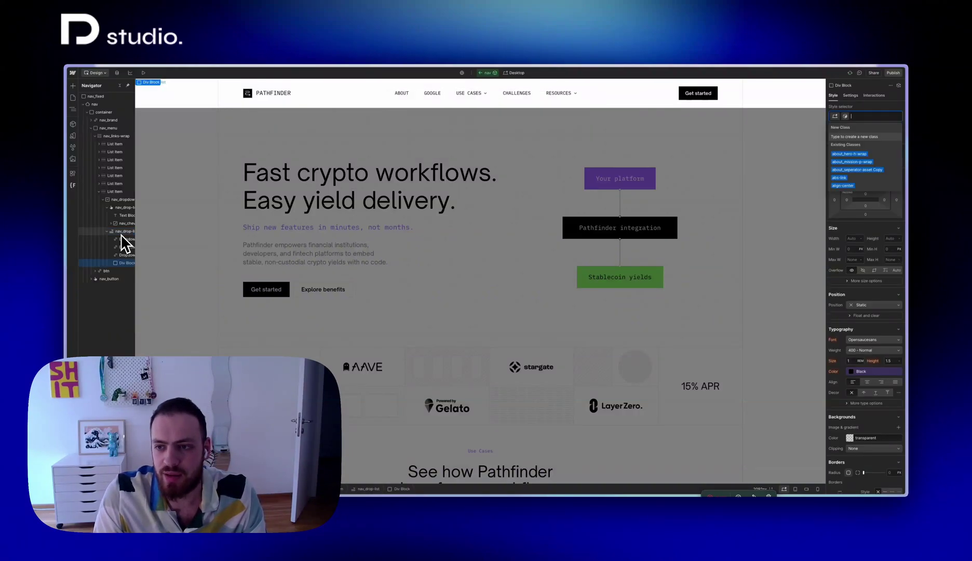
{"action": "type", "text": "lis"}
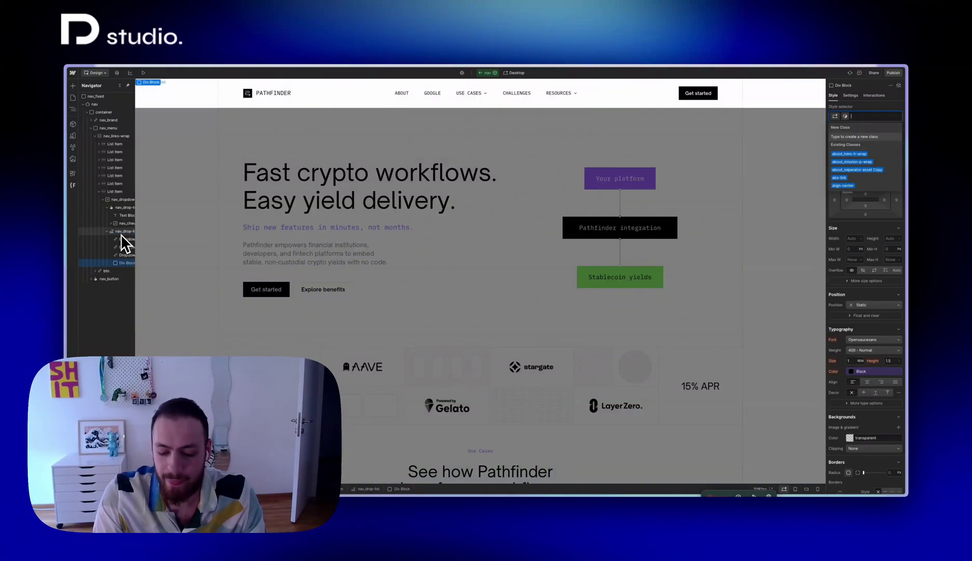
{"action": "key", "text": "Down"}
{"action": "key", "text": "Down"}
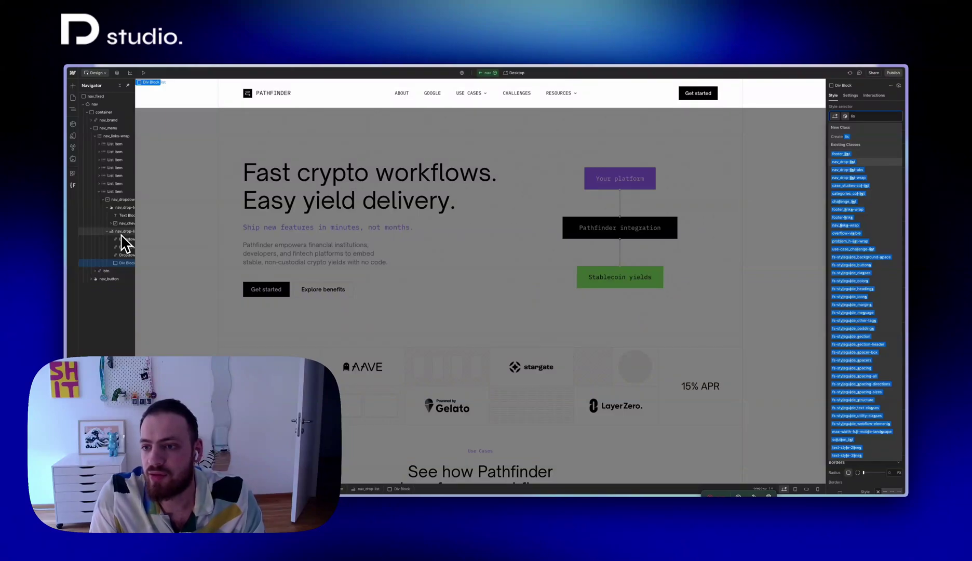
{"action": "key", "text": "Down"}
{"action": "key", "text": "Down"}
{"action": "type", "text": "t"}
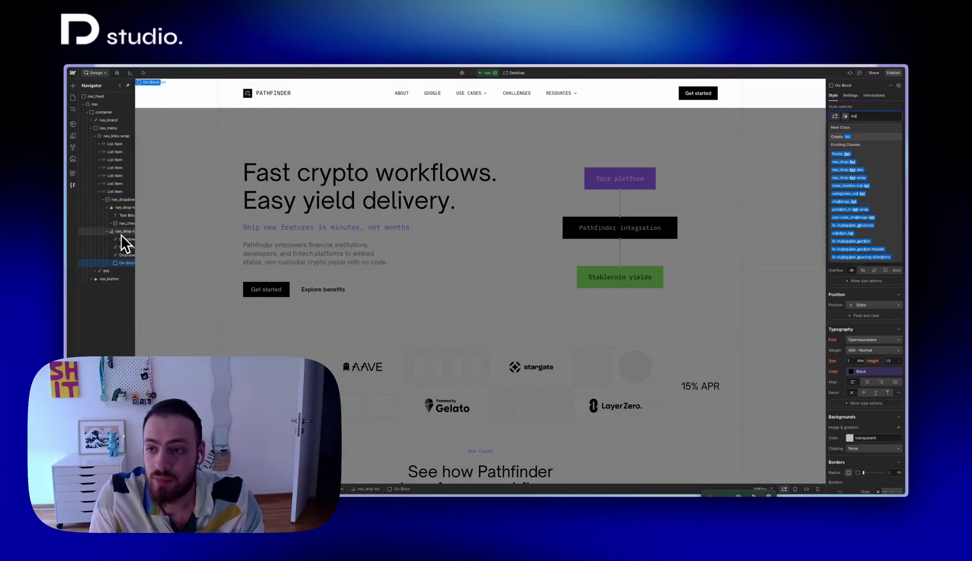
{"action": "key", "text": "Down"}
{"action": "key", "text": "Down"}
{"action": "key", "text": "Down"}
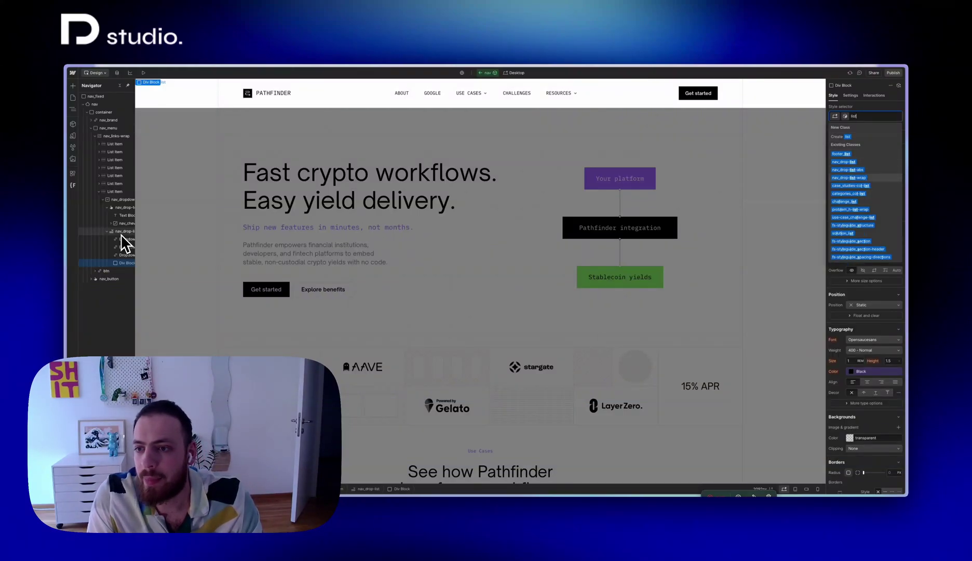
{"action": "key", "text": "Return"}
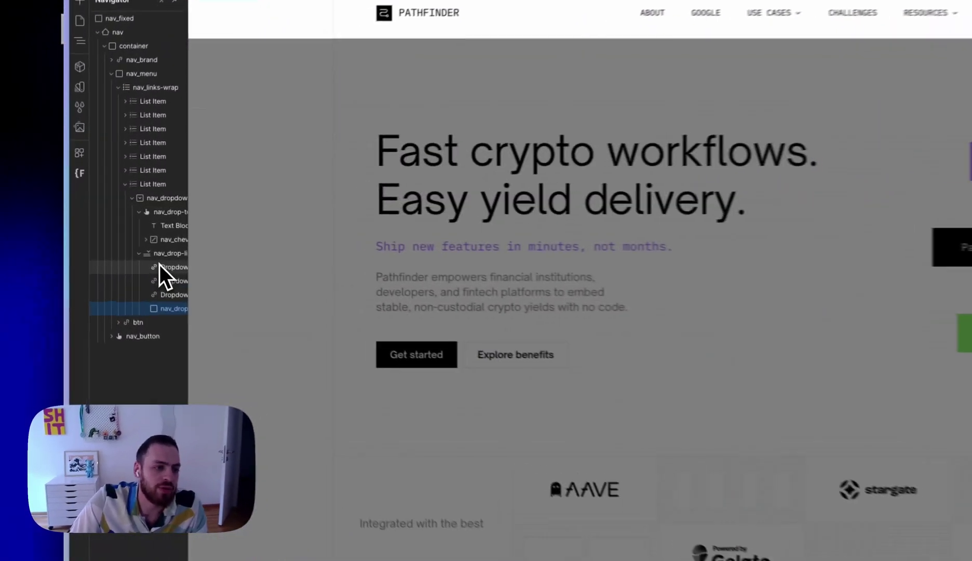
Move all three dropdown links into the nav_drop-list-abs wrapper.
{"action": "left_click_drag", "start_coordinate": [160, 266], "coordinate": [164, 308]}
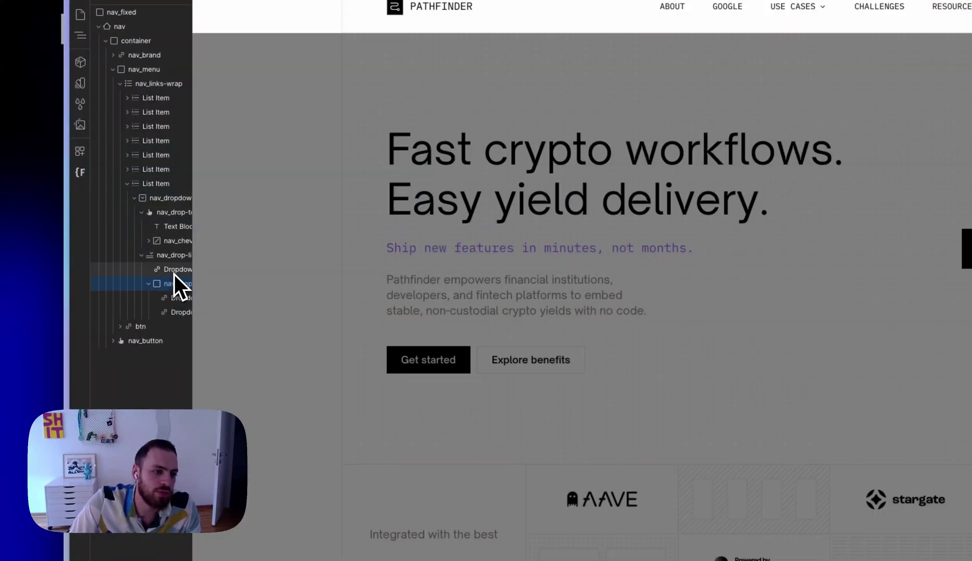
{"action": "left_click_drag", "start_coordinate": [174, 274], "coordinate": [175, 280]}
{"action": "left_click", "coordinate": [175, 275]}
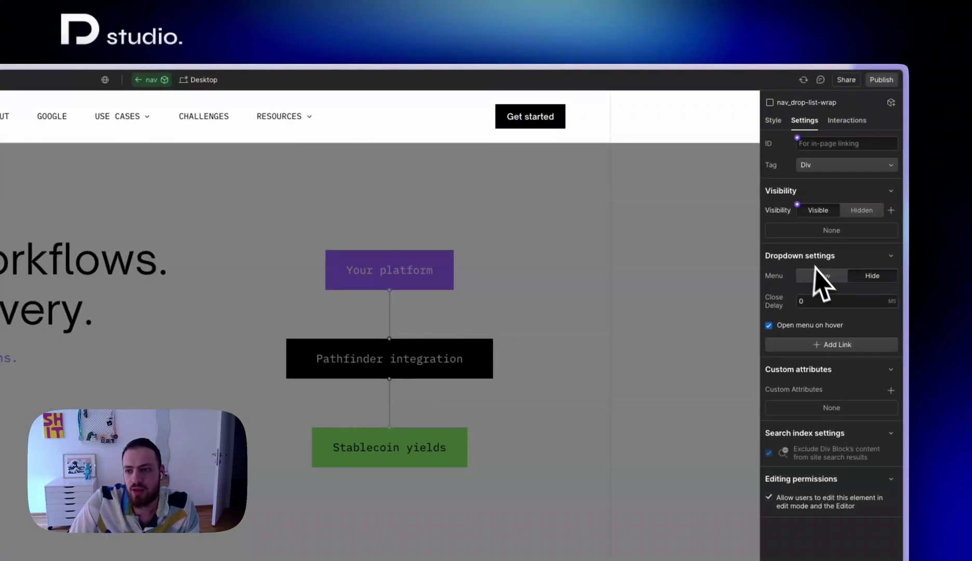
Copy the CHALLENGES link styling onto the Resources dropdown links Link 2, Link 3 and Link 1.
{"action": "left_click", "coordinate": [821, 275]}
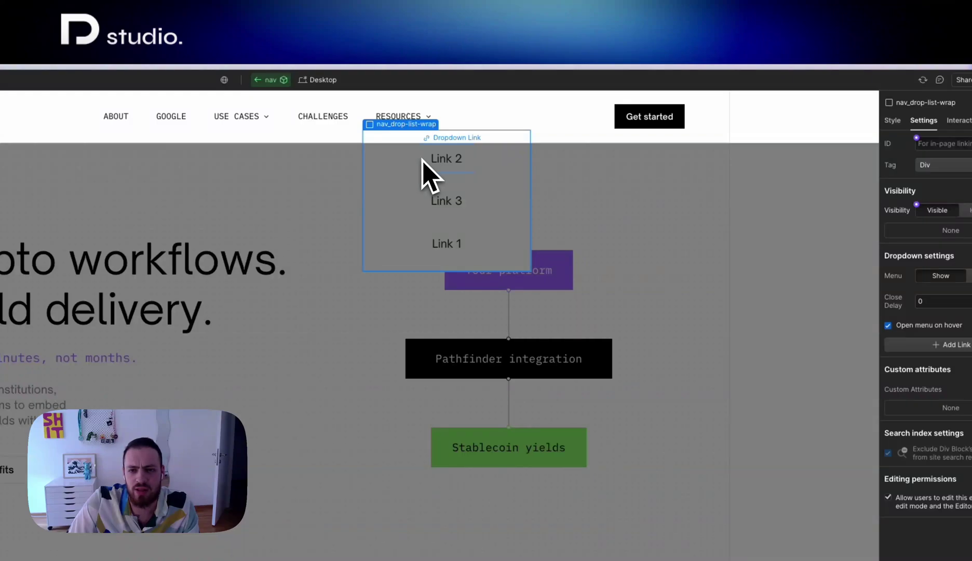
{"action": "left_click", "coordinate": [428, 170]}
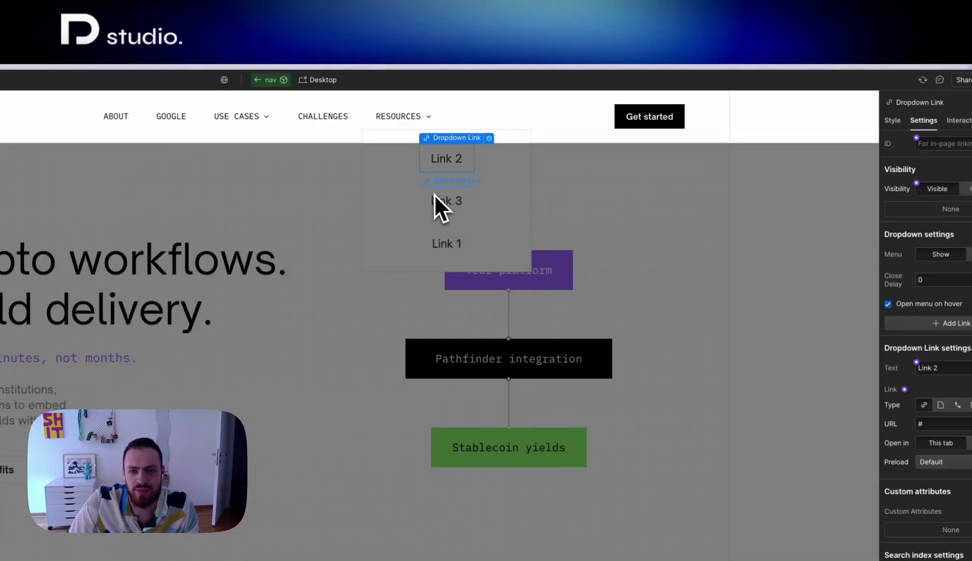
{"action": "left_click", "coordinate": [435, 195]}
{"action": "left_click", "coordinate": [327, 124]}
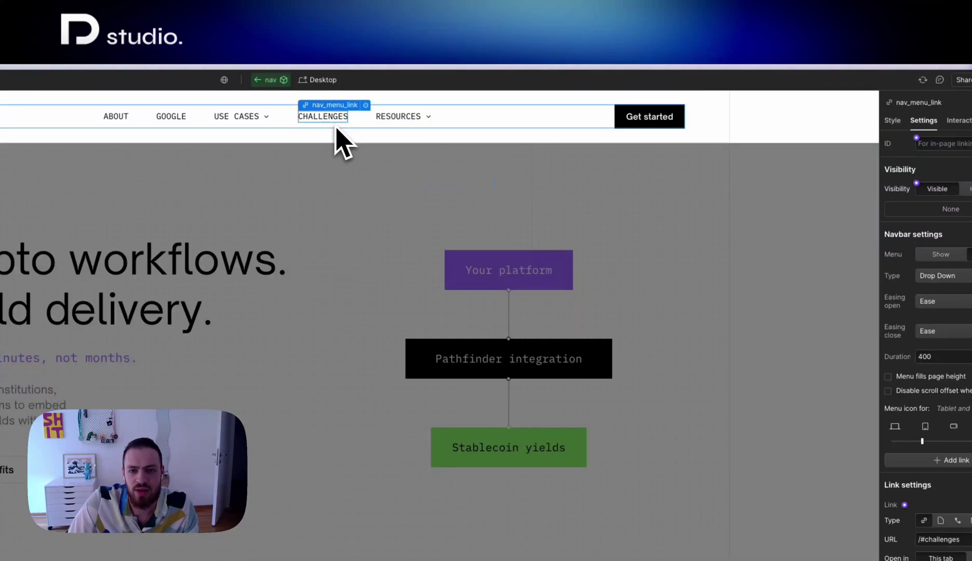
{"action": "key", "text": "s"}
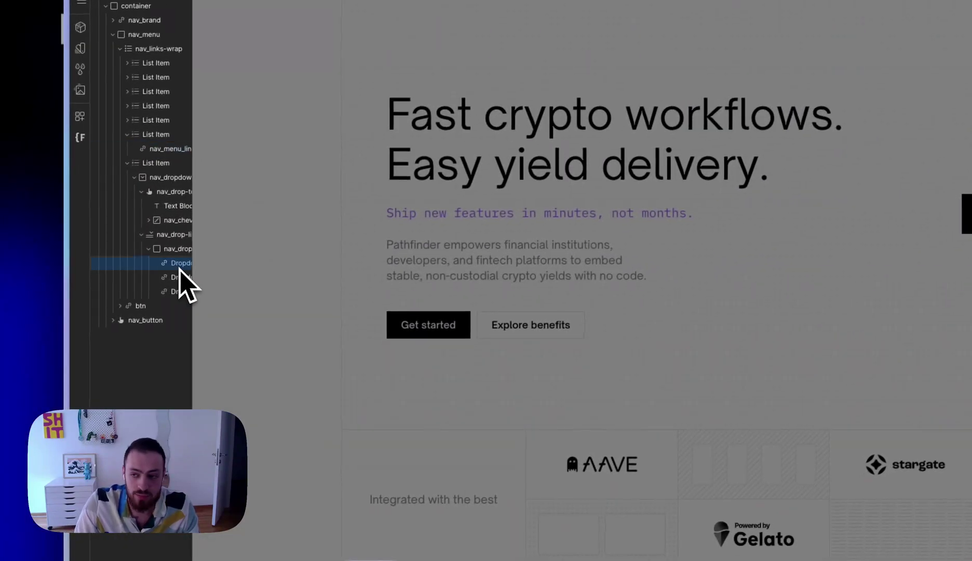
{"action": "key", "text": "Down"}
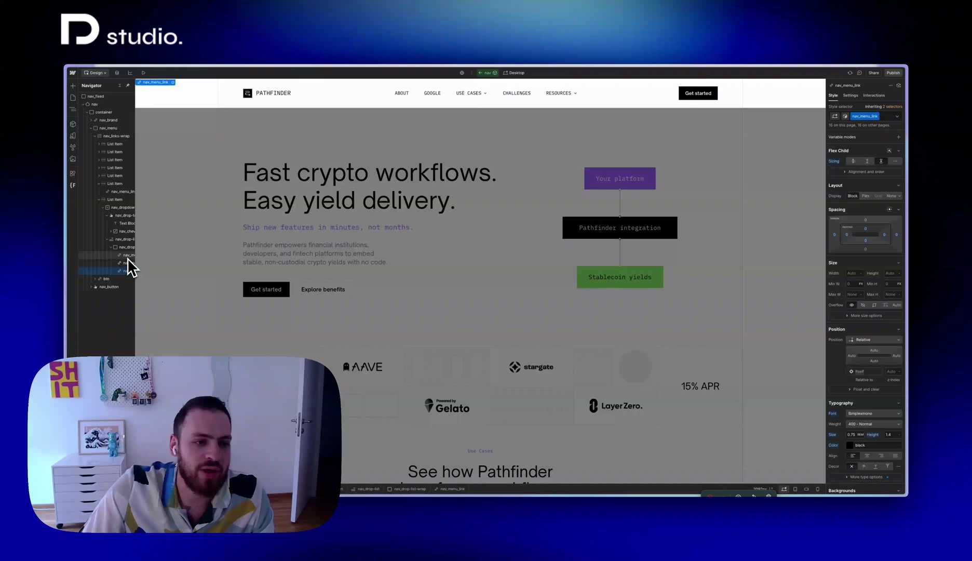
{"action": "key", "text": "Down"}
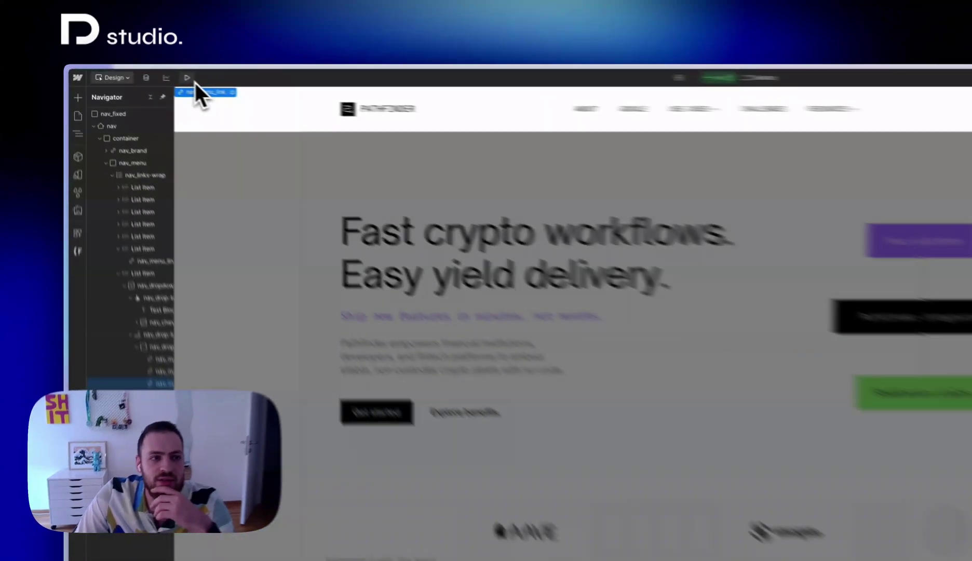
{"action": "left_click", "coordinate": [144, 72]}
{"action": "left_click", "coordinate": [655, 119]}
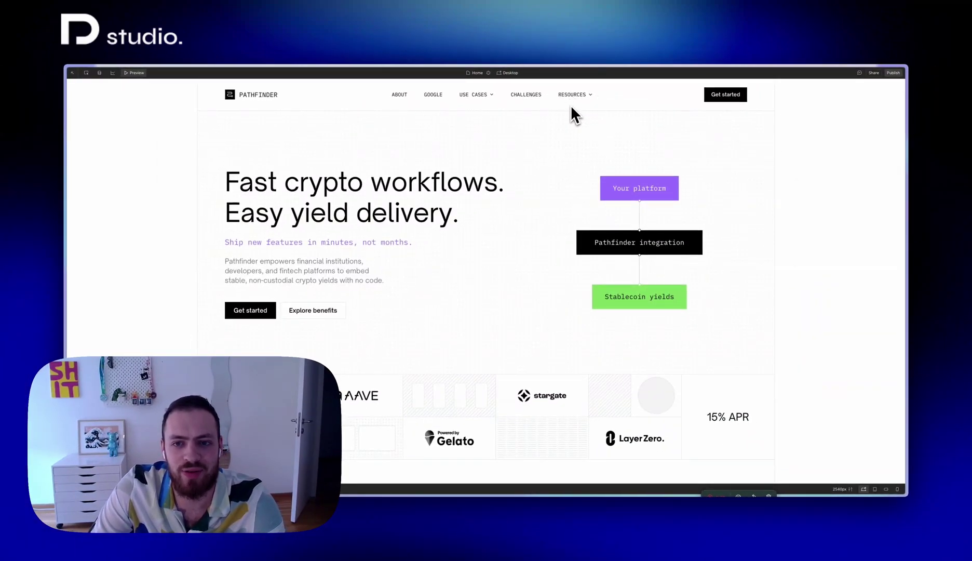
{"action": "mouse_move", "coordinate": [571, 97]}
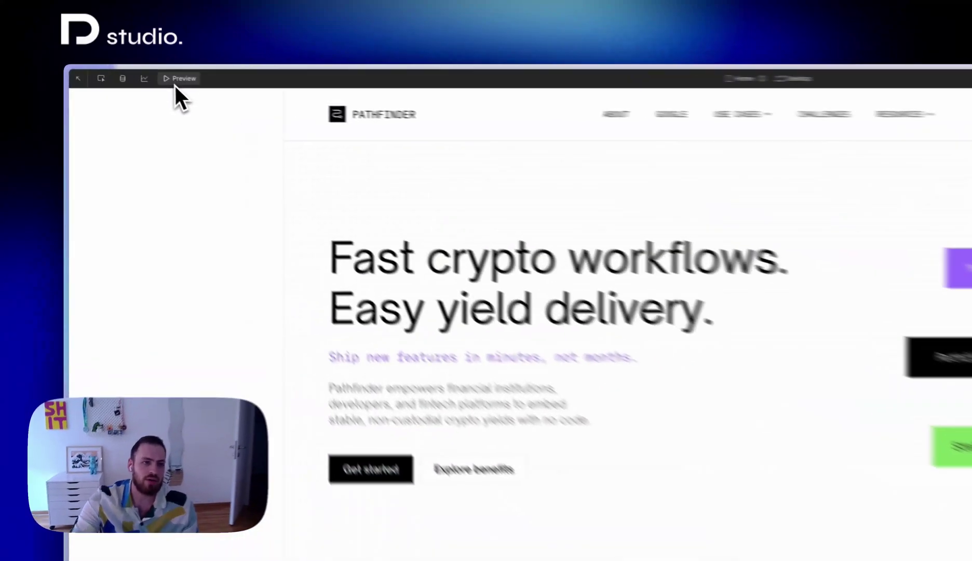
{"action": "left_click", "coordinate": [175, 83]}
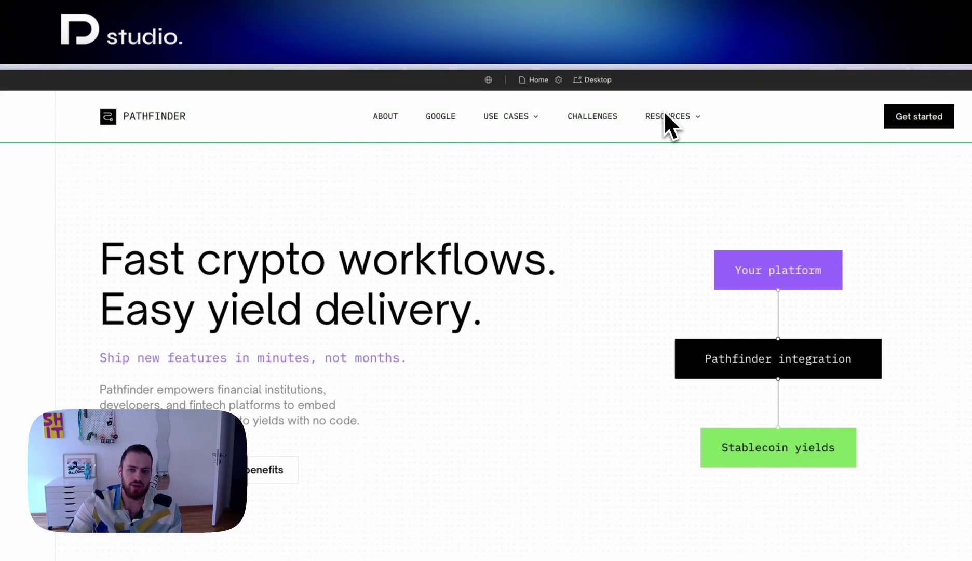
Inside the nav component, select nav_drop-list and set the Resources dropdown Menu to Show.
{"action": "double_click", "coordinate": [667, 116]}
{"action": "left_click", "coordinate": [669, 118]}
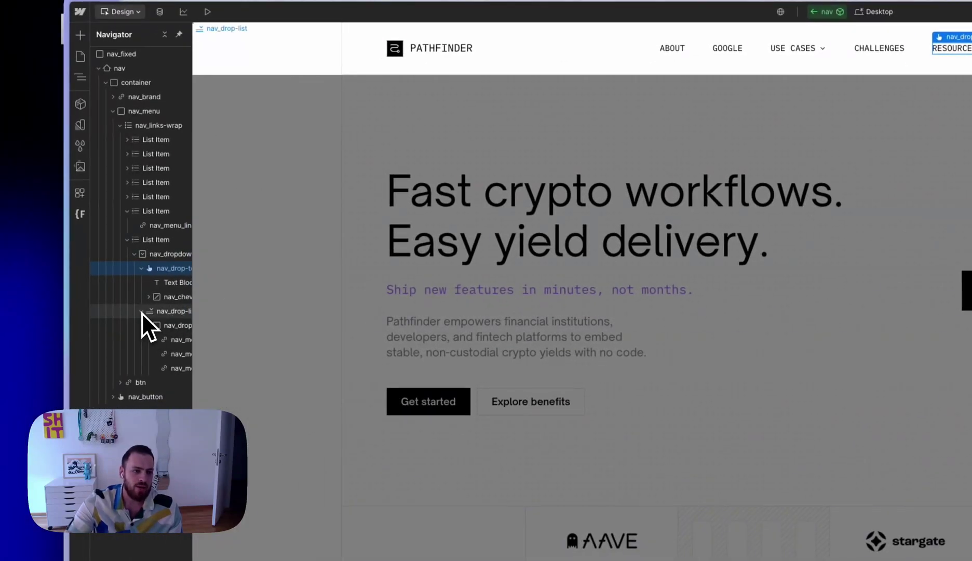
{"action": "left_click", "coordinate": [59, 328]}
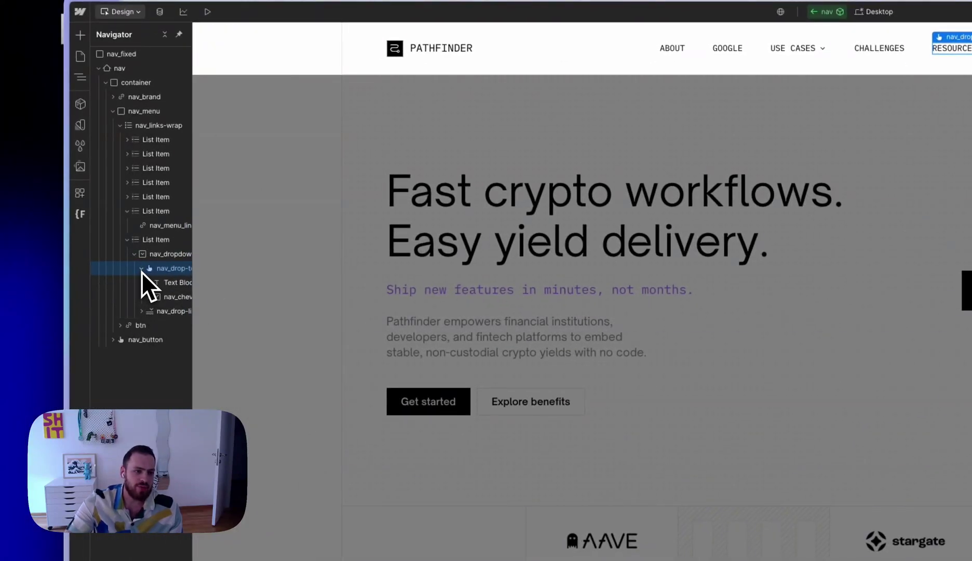
{"action": "left_click", "coordinate": [142, 267]}
{"action": "left_click", "coordinate": [158, 283]}
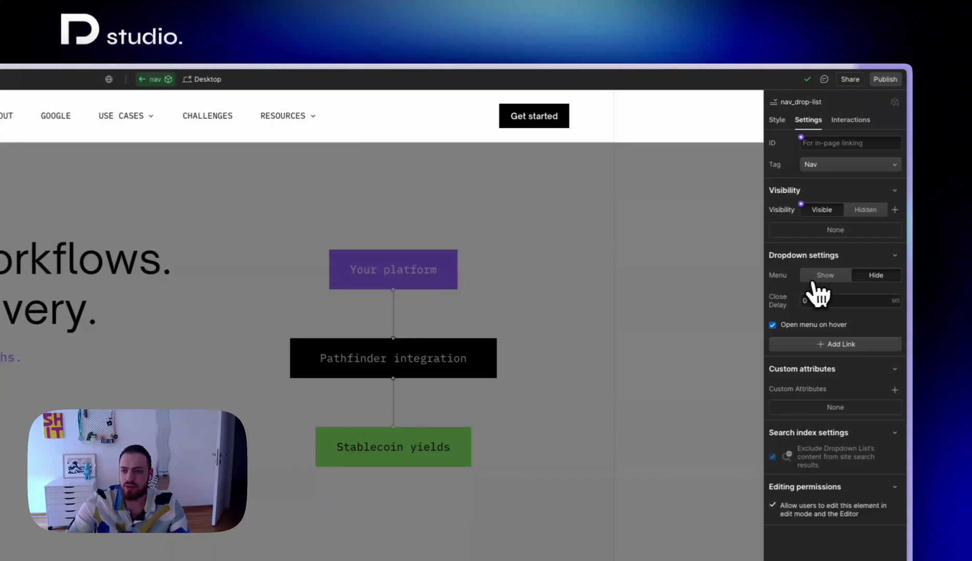
{"action": "left_click", "coordinate": [804, 280]}
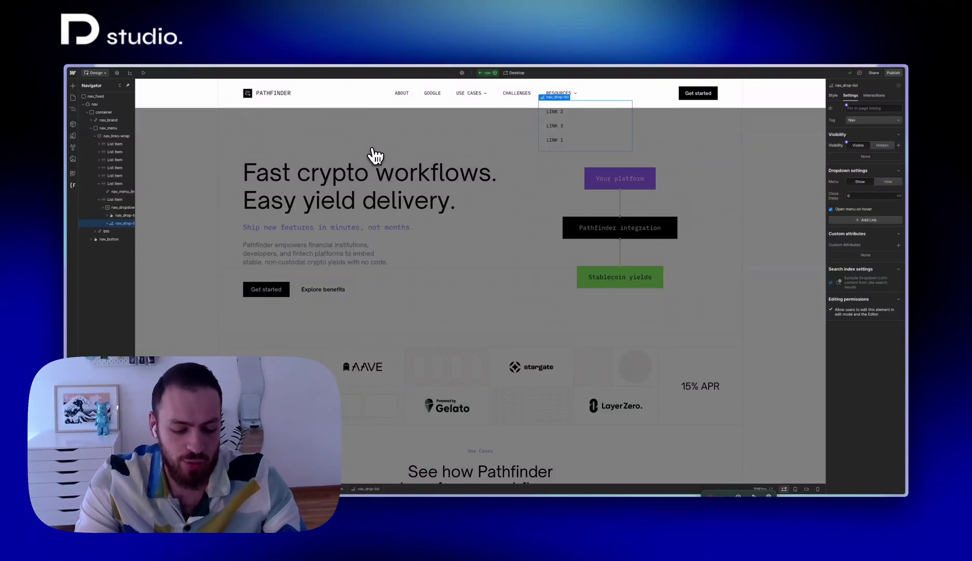
Use Quick Find to add a Div Block, then apply the nav_drop-list-abs class to it.
{"action": "key", "text": "super+e"}
{"action": "type", "text": "div"}
{"action": "key", "text": "Return"}
{"action": "key", "text": "super+Return"}
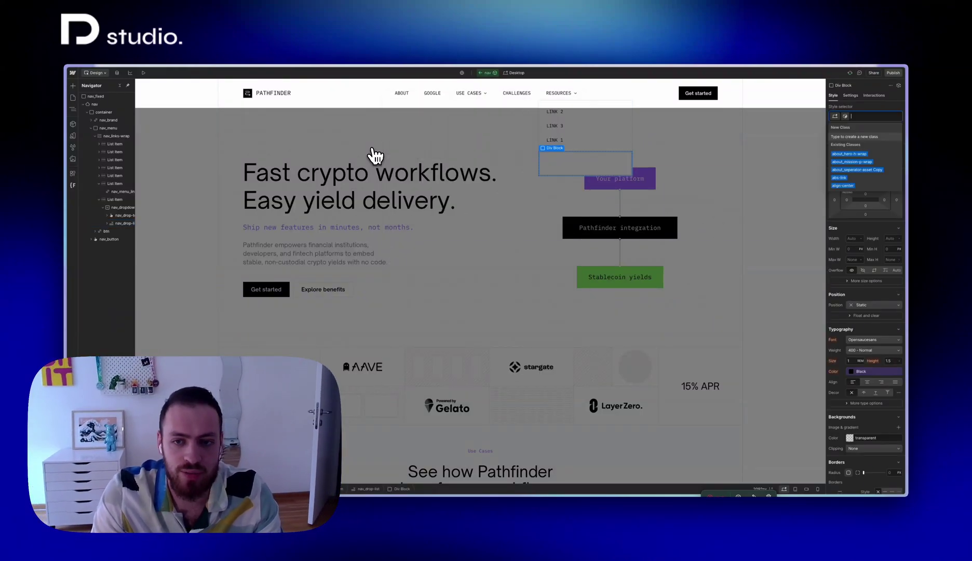
{"action": "type", "text": "abs"}
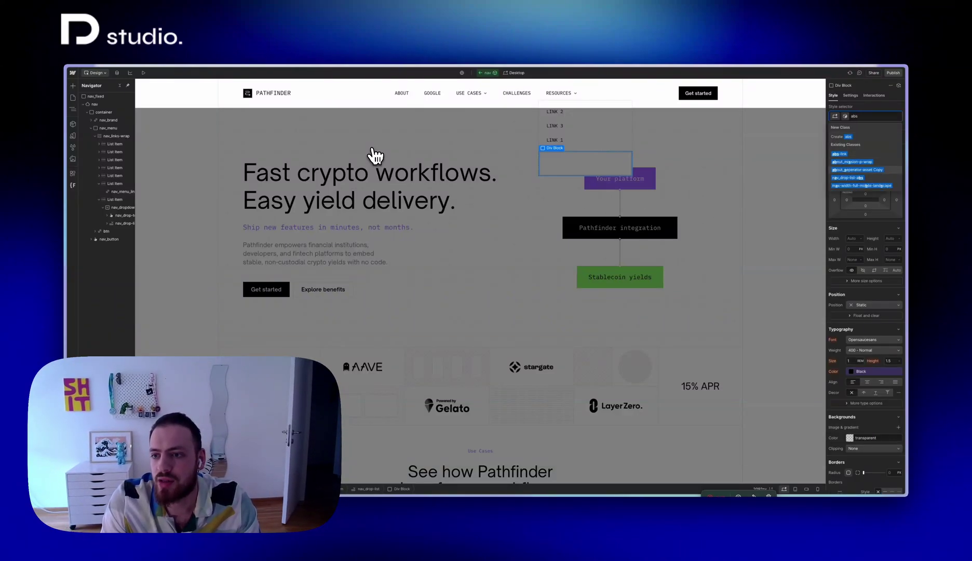
{"action": "key", "text": "Return"}
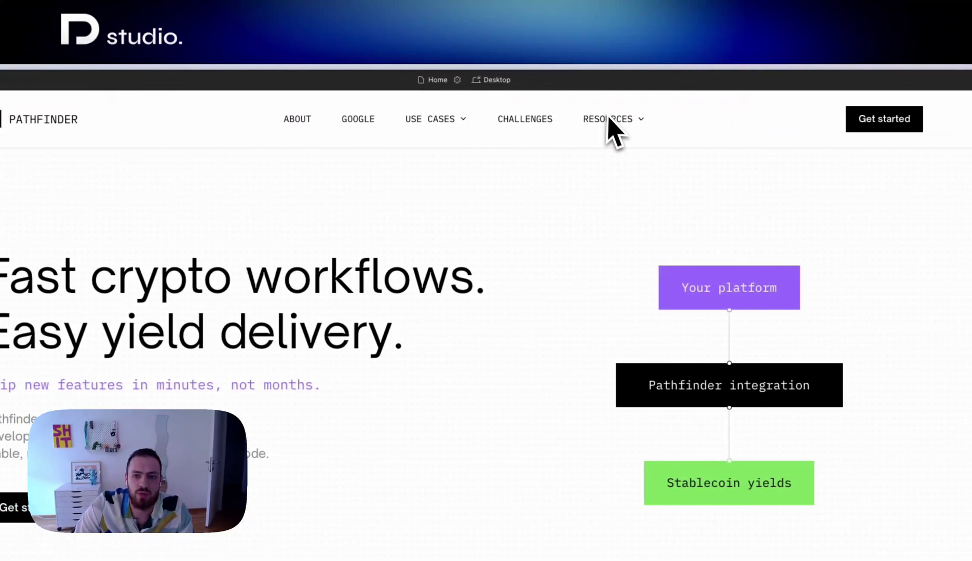
Confirm in preview that RESOURCES opens on hover showing Link 2, 3 and 1, then return to the Designer.
{"action": "mouse_move", "coordinate": [609, 124]}
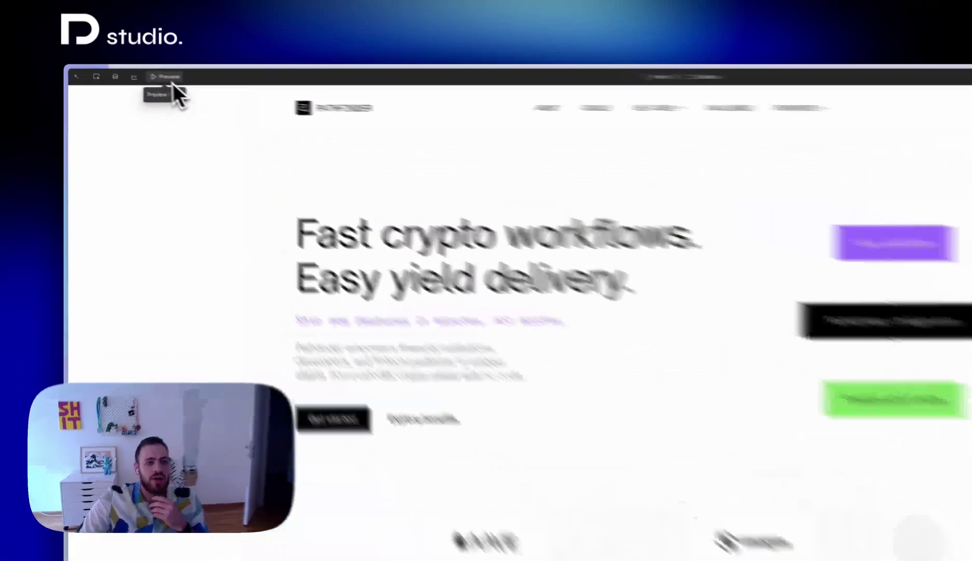
{"action": "left_click", "coordinate": [134, 73]}
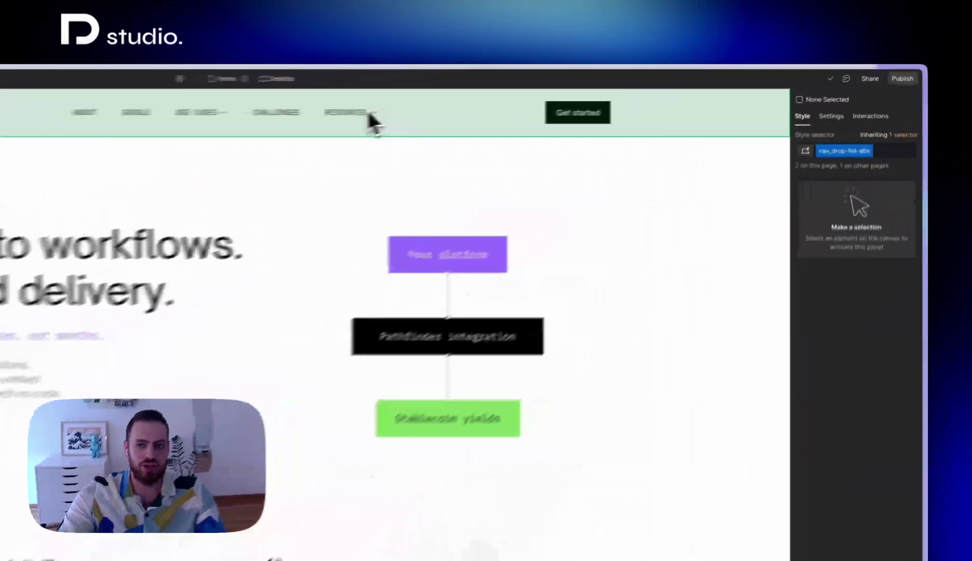
Toggle the Resources dropdown's Menu Show setting, exit the nav component, and switch to the Tablet breakpoint.
{"action": "double_click", "coordinate": [328, 127]}
{"action": "left_click", "coordinate": [831, 116]}
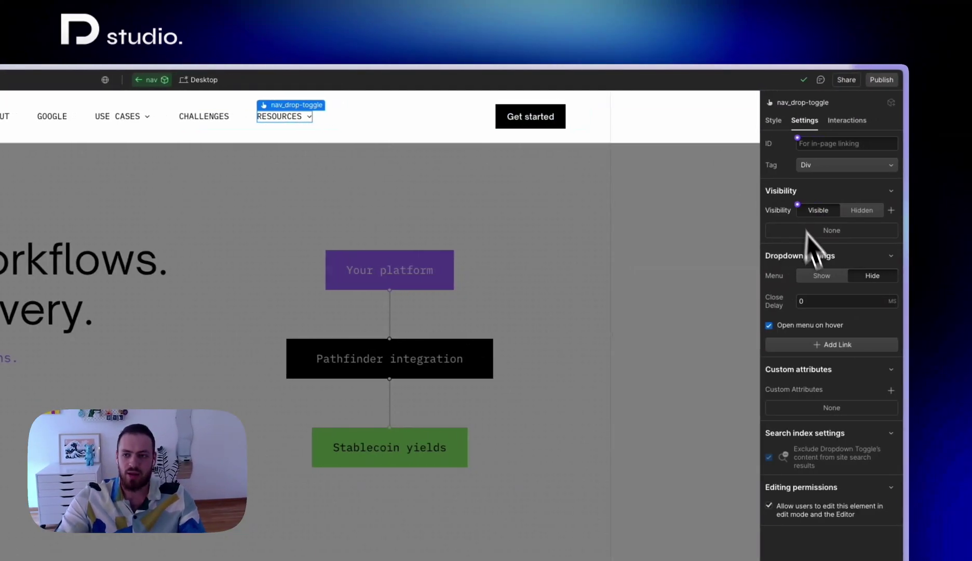
{"action": "left_click", "coordinate": [823, 275]}
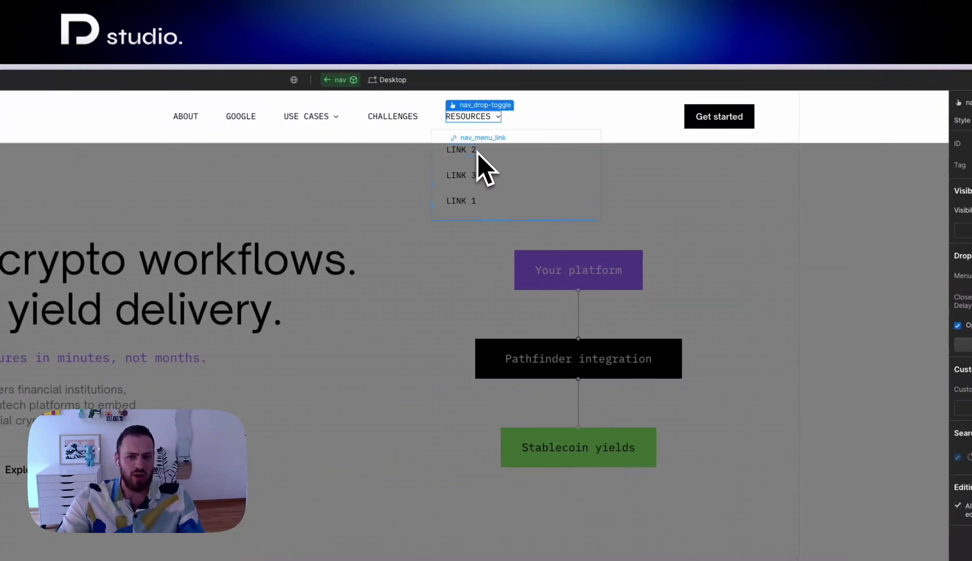
{"action": "left_click", "coordinate": [423, 159]}
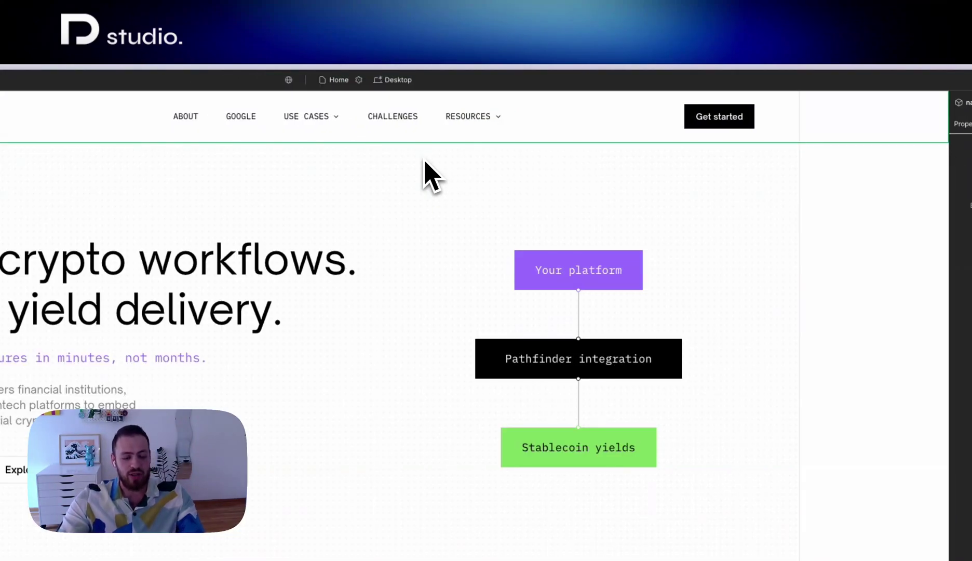
{"action": "key", "text": "shift+2"}
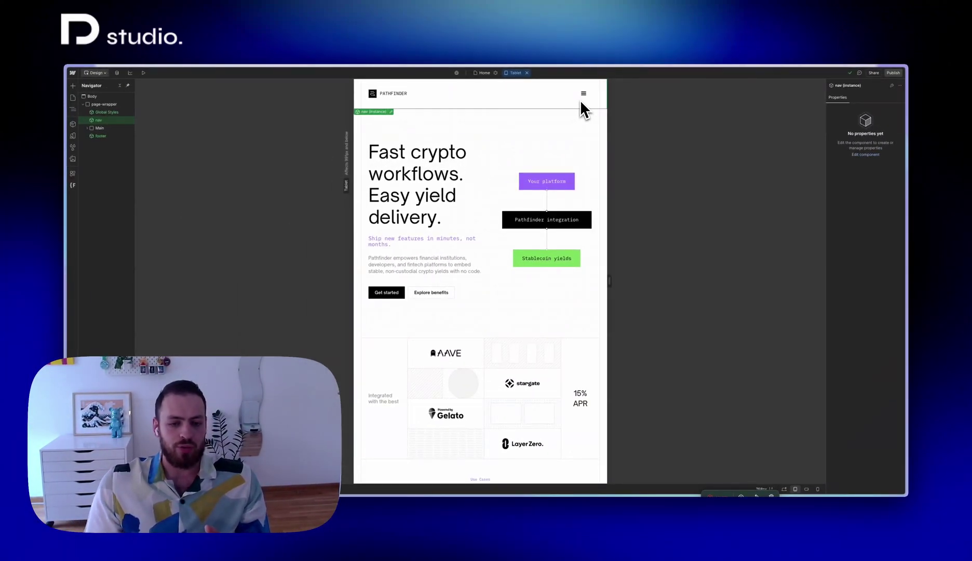
After a mobile check, select nav_button on tablet, set Navbar Menu to Show, then select USE CASES.
{"action": "key", "text": "shift+4"}
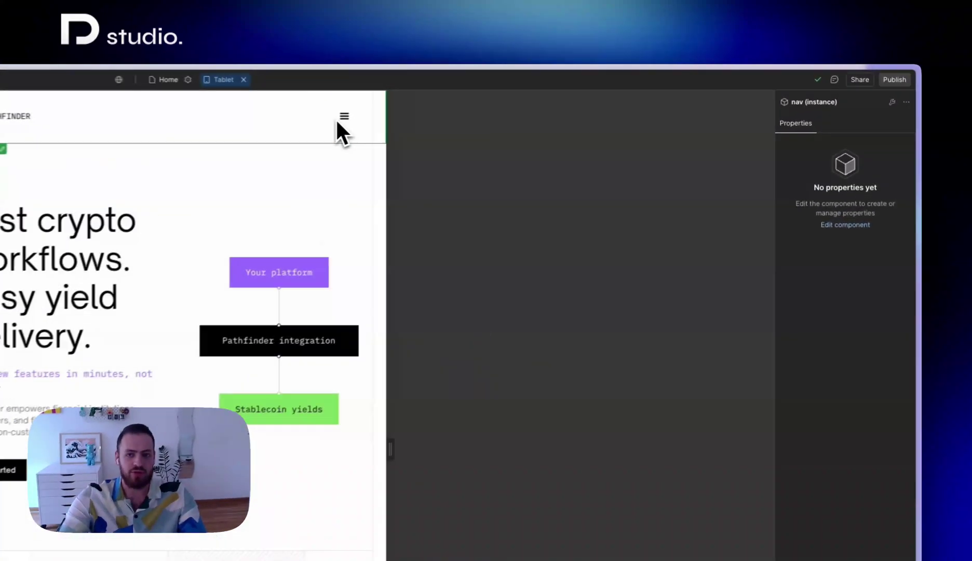
{"action": "left_click", "coordinate": [575, 99]}
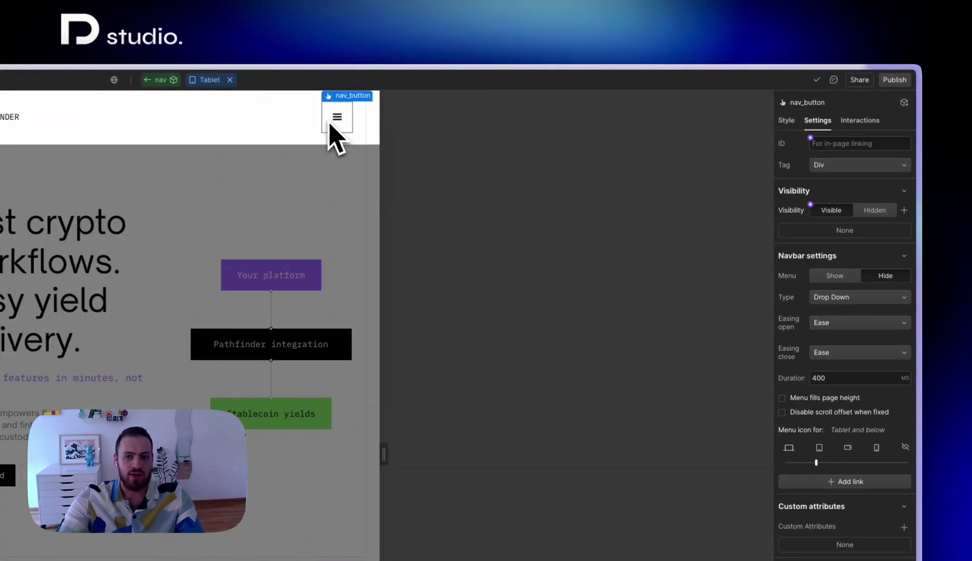
{"action": "left_click", "coordinate": [831, 275]}
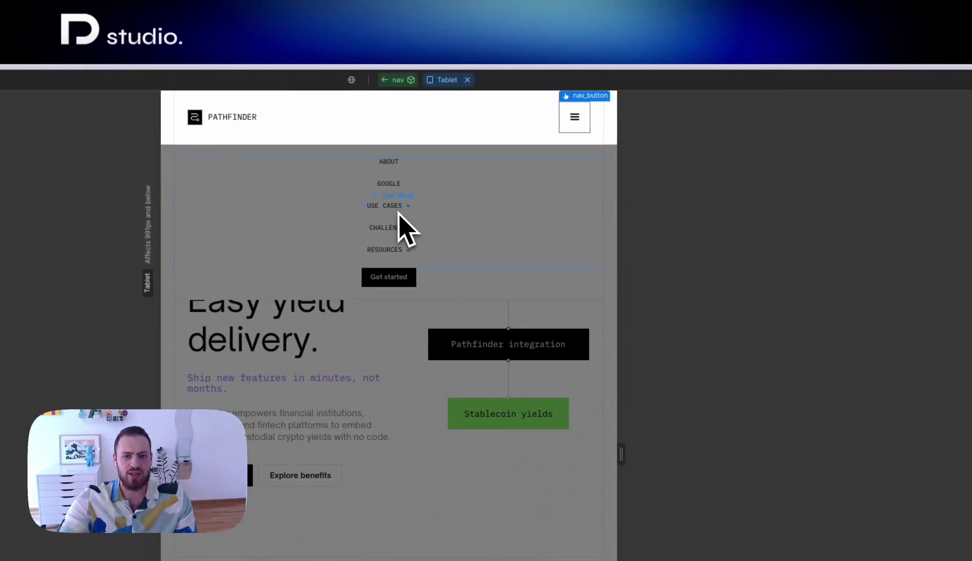
{"action": "left_click", "coordinate": [405, 206]}
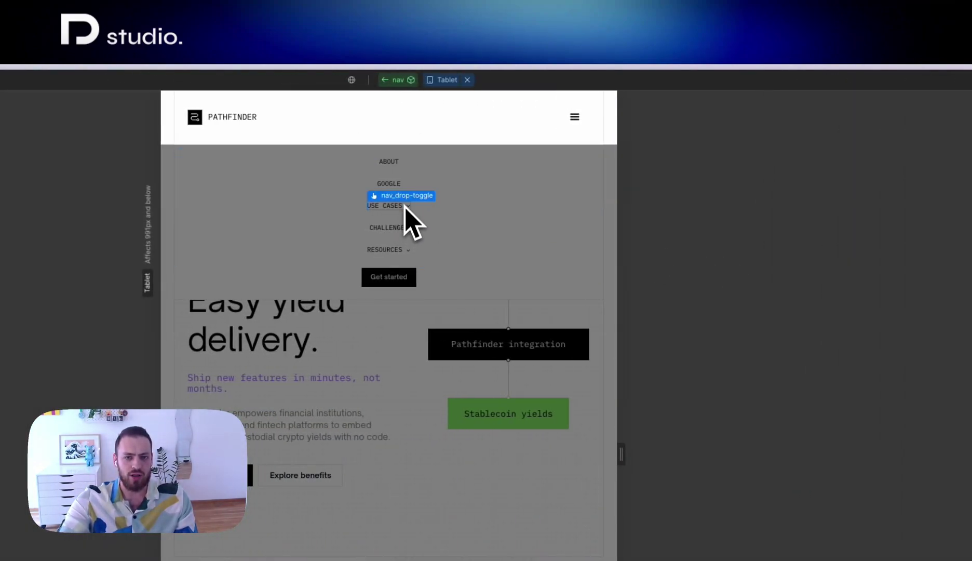